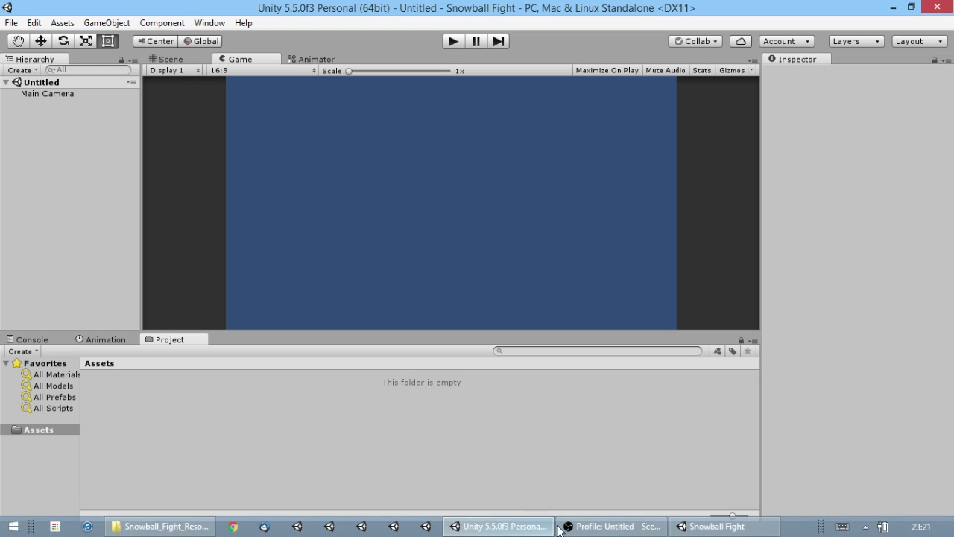
Switch from the empty Unity project to the running Snowball Fight game on the taskbar.
{"action": "left_click", "coordinate": [725, 529]}
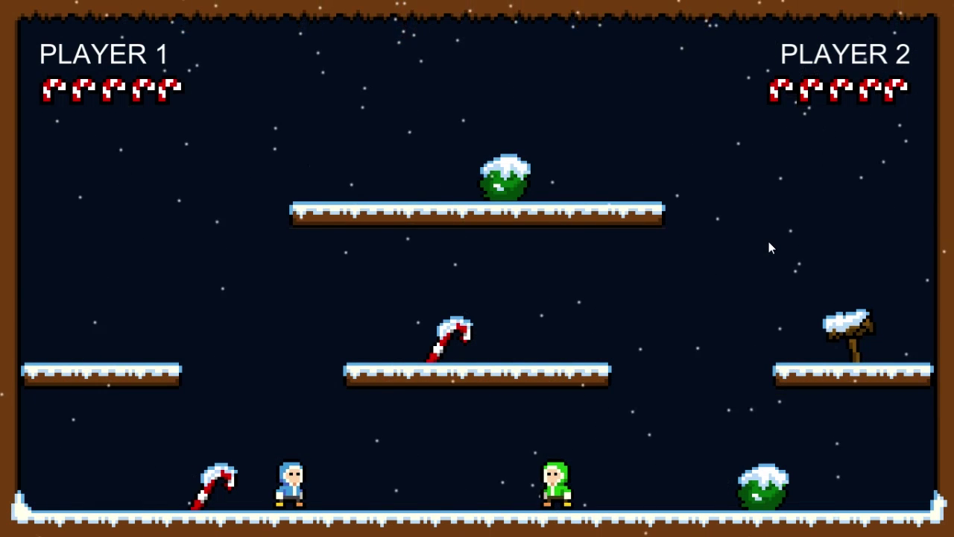
Run Player 1 left and right toward the candy cane with A and D.
{"action": "key", "text": "a"}
{"action": "key", "text": "d"}
{"action": "key", "text": "a"}
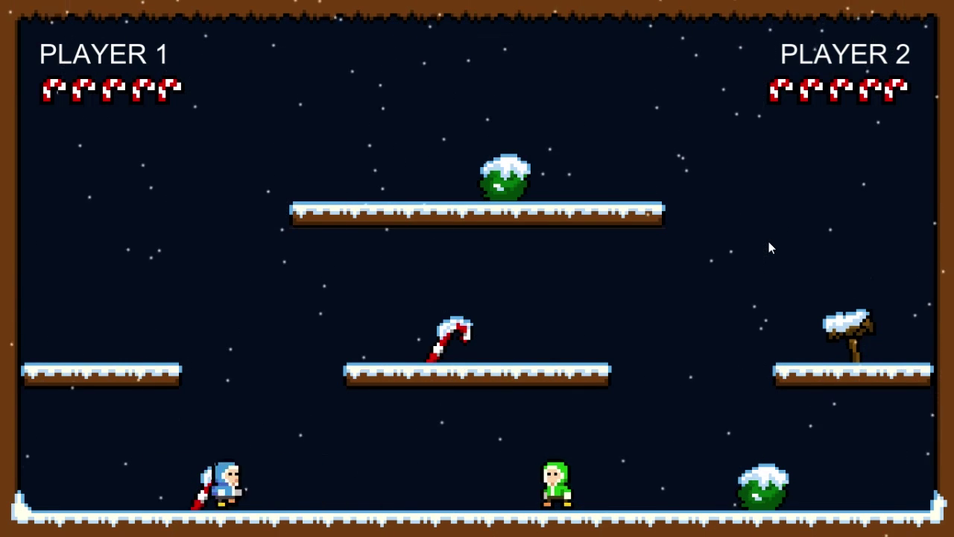
{"action": "key", "text": "d"}
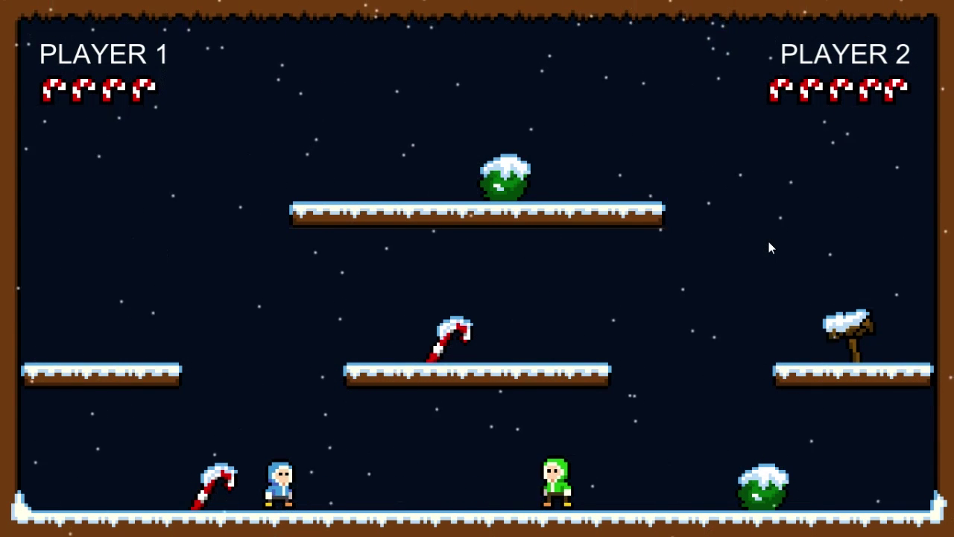
Run Player 2 back and forth along the ground with the arrow keys.
{"action": "key", "text": "Right"}
{"action": "key", "text": "Left"}
{"action": "key", "text": "Right"}
{"action": "key", "text": "Left"}
{"action": "key", "text": "Right"}
Make Player 1 jump with W and hit Player 2 with snowballs using Space.
{"action": "key", "text": "Left"}
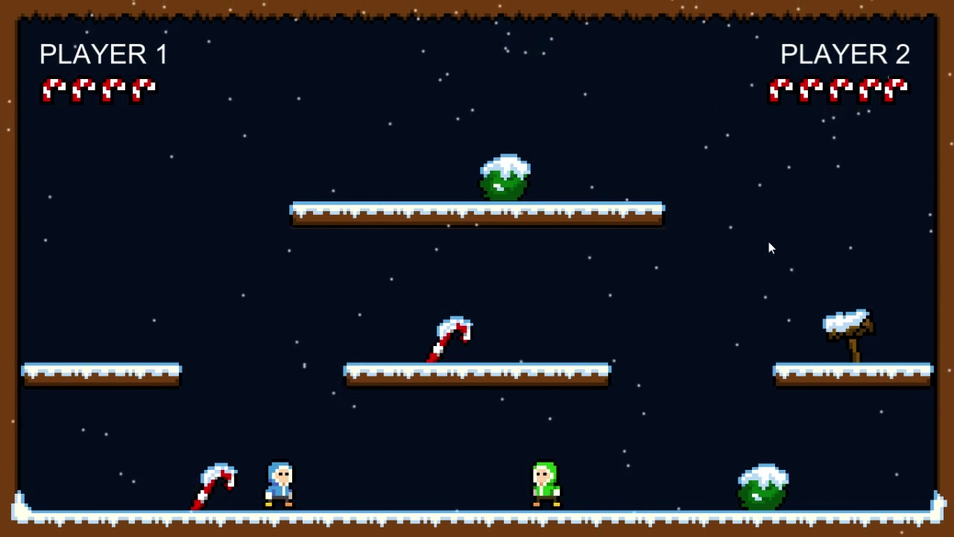
{"action": "key", "text": "Right"}
{"action": "key", "text": "a"}
{"action": "key", "text": "w"}
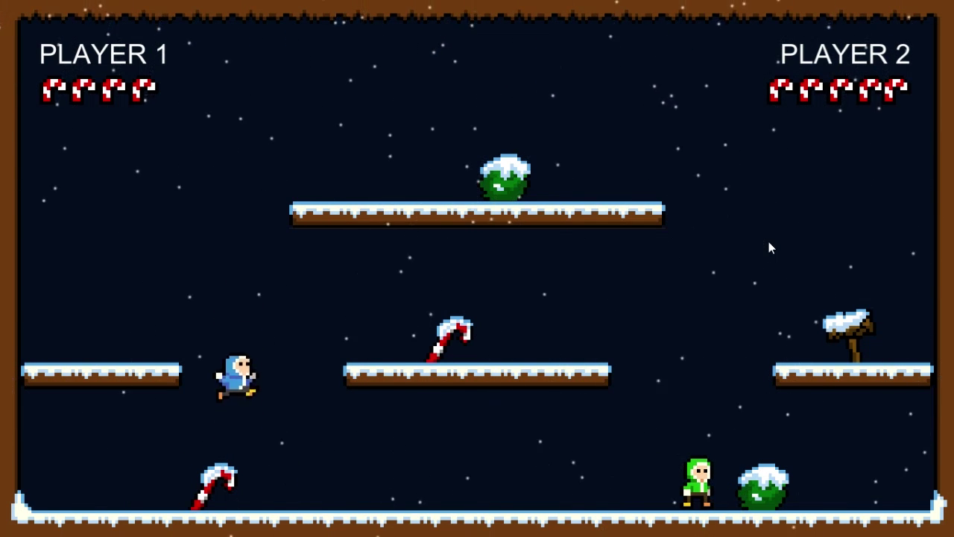
{"action": "key", "text": "space"}
{"action": "key", "text": "space"}
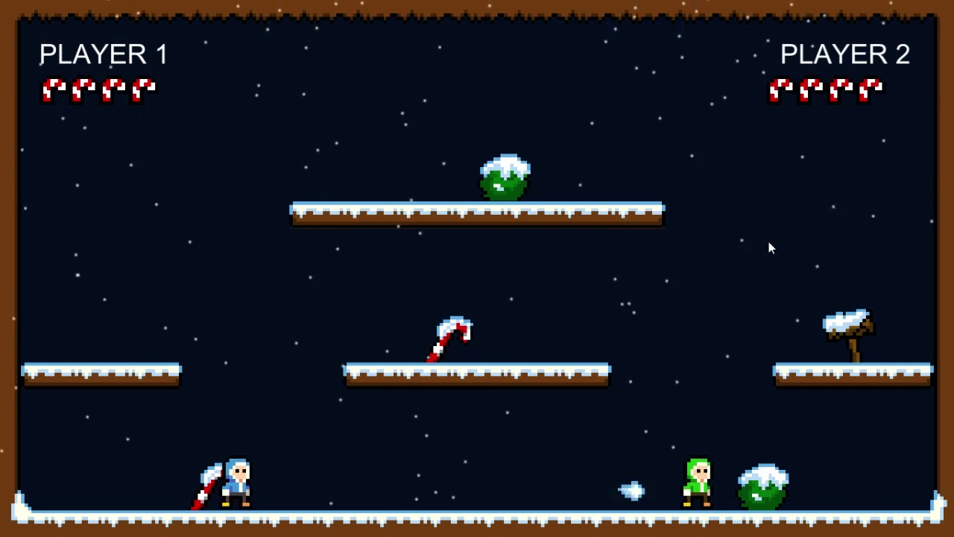
{"action": "key", "text": "space"}
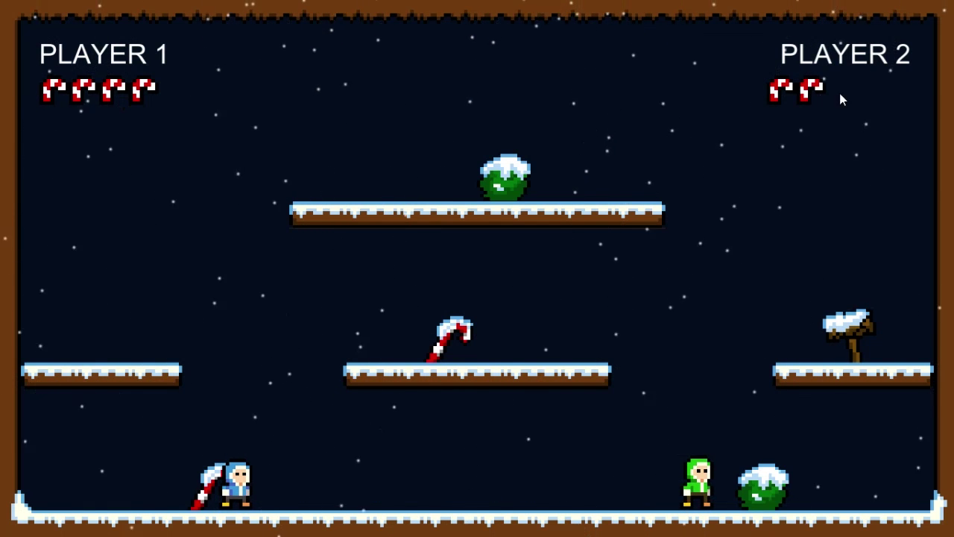
Walk Player 2 to the snow bush and back, then throw snowballs at Player 1 with Enter.
{"action": "key", "text": "Right"}
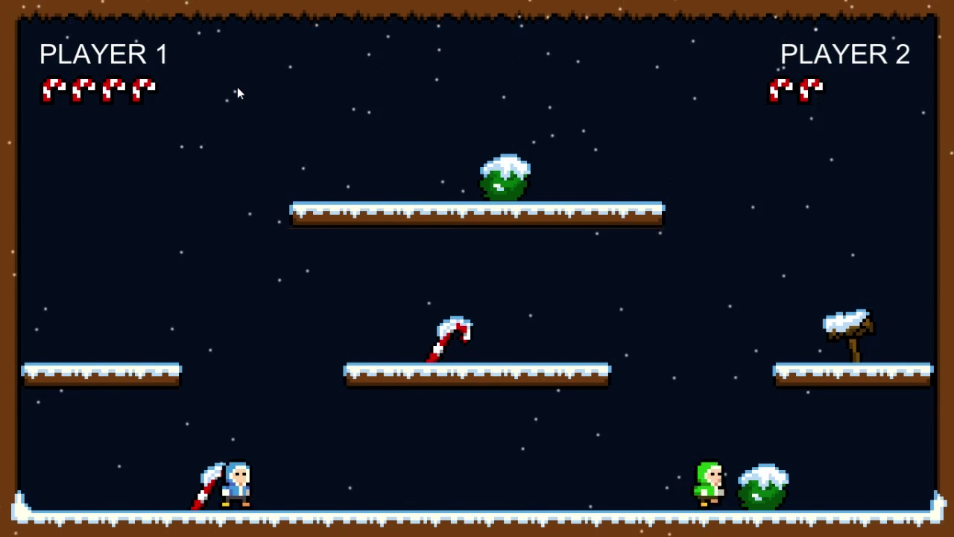
{"action": "key", "text": "Left"}
{"action": "key", "text": "Return"}
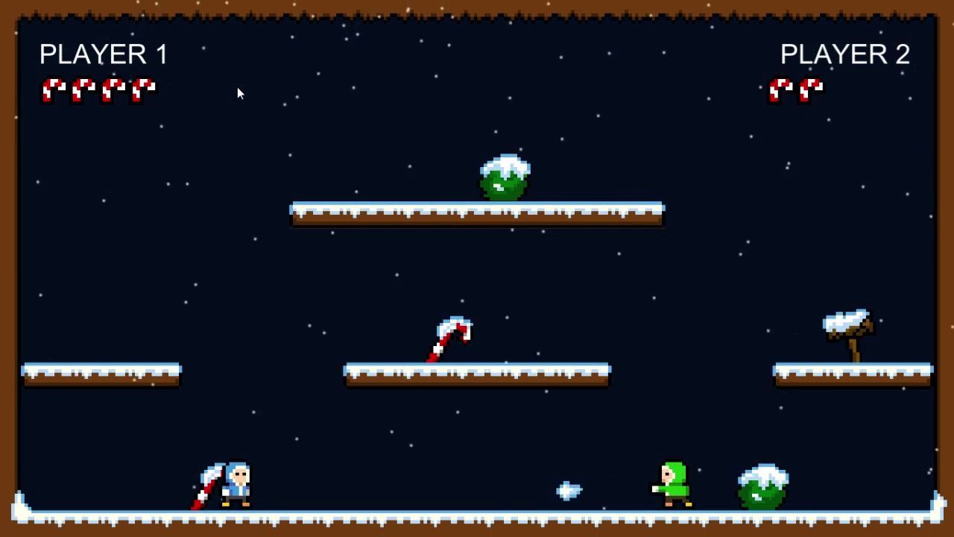
{"action": "key", "text": "Return"}
{"action": "key", "text": "Return"}
{"action": "key", "text": "Return"}
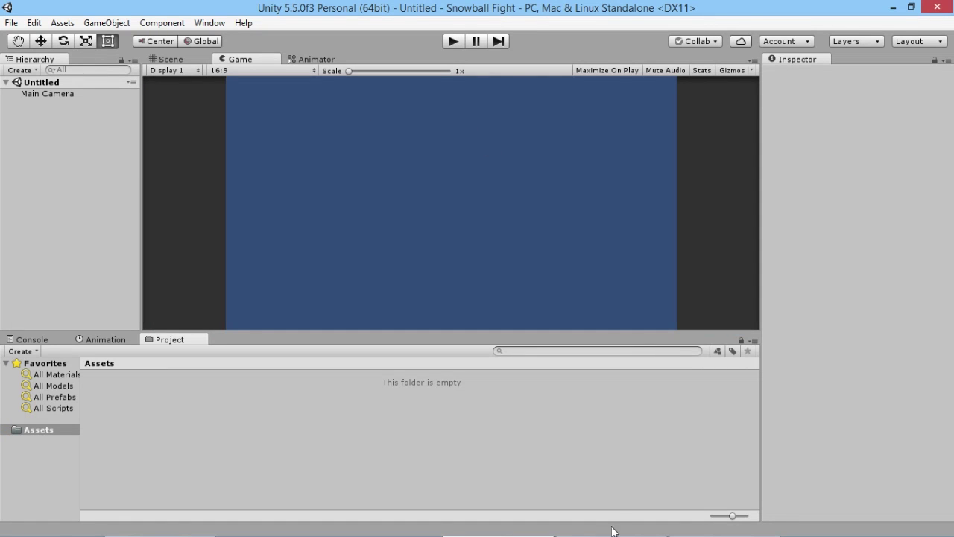
Close the game, create a folder named Art under Assets, and open the resources window.
{"action": "mouse_move", "coordinate": [738, 527]}
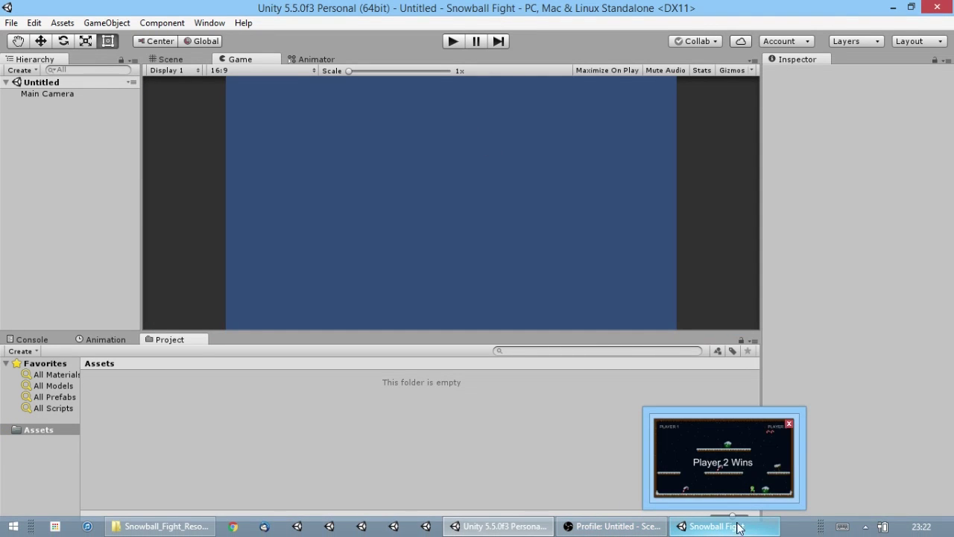
{"action": "left_click", "coordinate": [789, 424]}
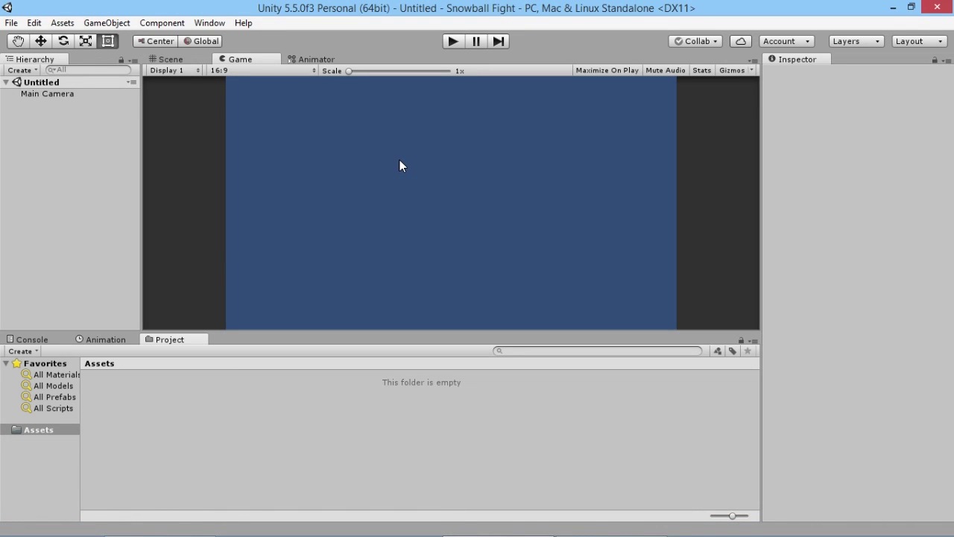
{"action": "right_click", "coordinate": [144, 407]}
{"action": "mouse_move", "coordinate": [230, 158]}
{"action": "left_click", "coordinate": [374, 152]}
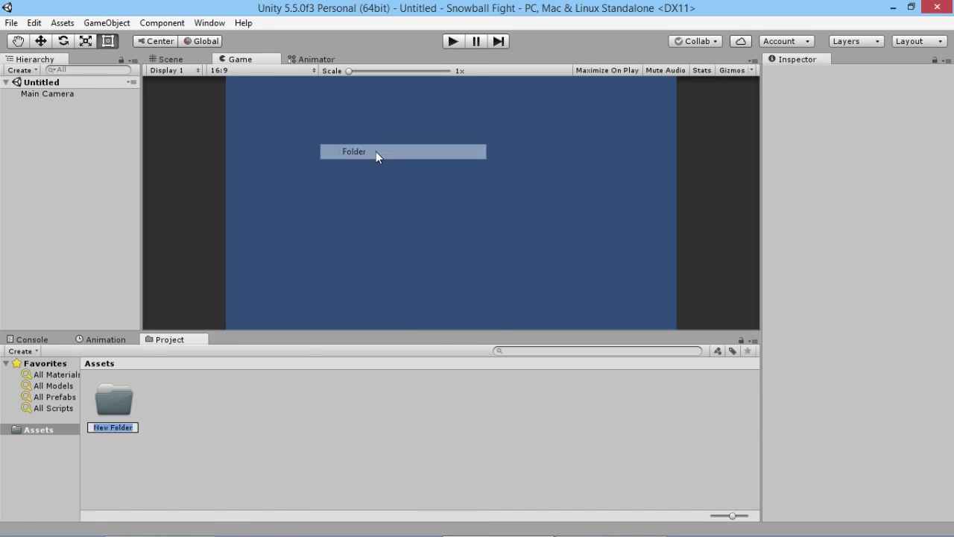
{"action": "type", "text": "A"}
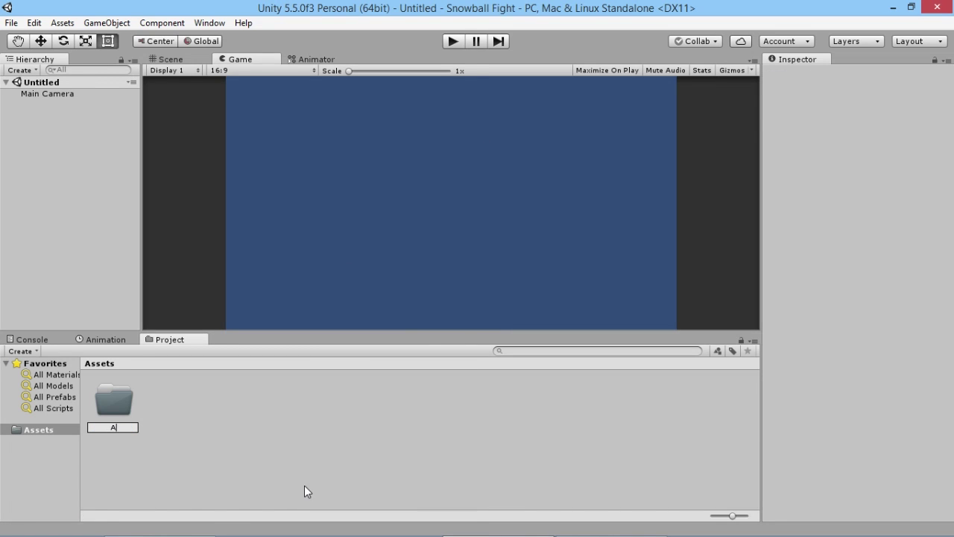
{"action": "type", "text": "rt"}
{"action": "key", "text": "Return"}
{"action": "key", "text": "Return"}
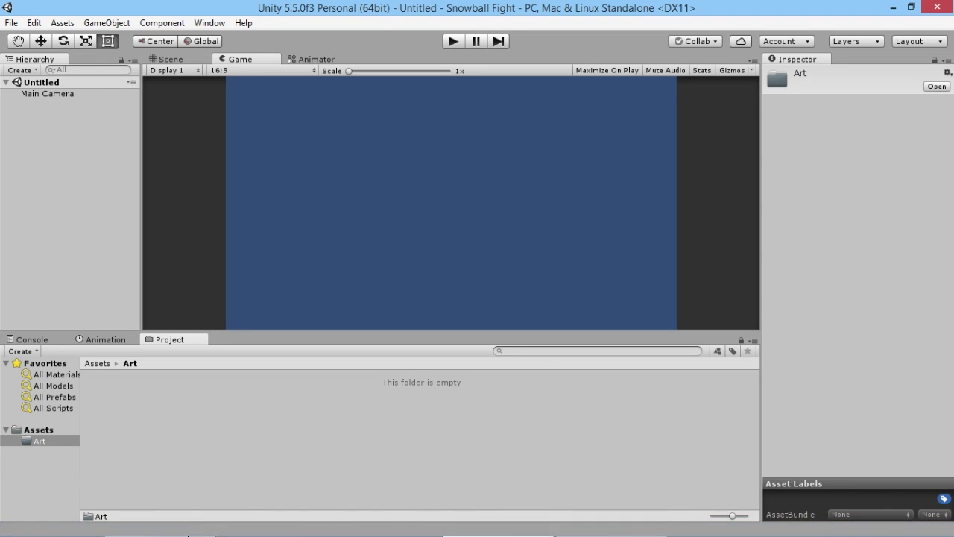
{"action": "left_click", "coordinate": [167, 528]}
Drag SnowBallFightArt.png from the Snowball_Fight_Resources window into Unity's Art folder.
{"action": "left_click_drag", "start_coordinate": [330, 43], "coordinate": [622, 67]}
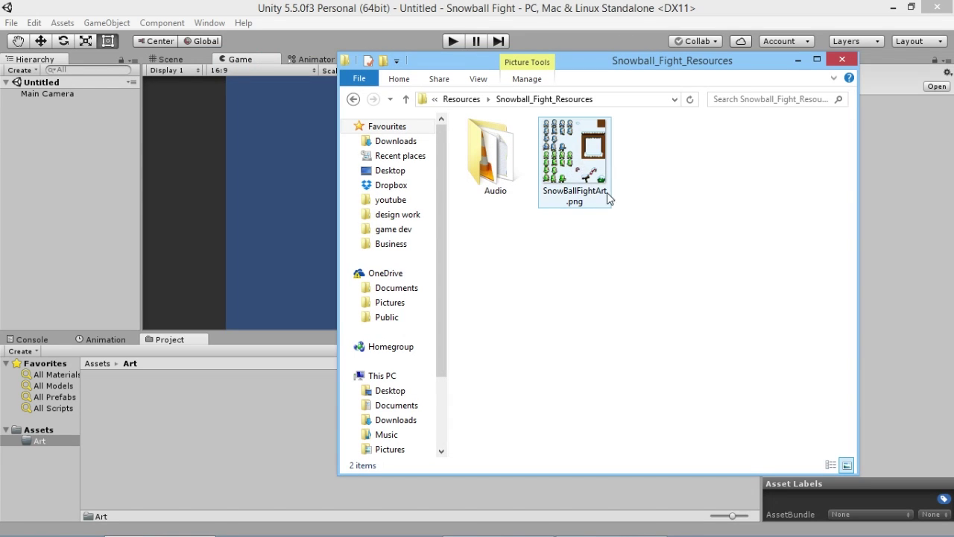
{"action": "left_click_drag", "start_coordinate": [574, 156], "coordinate": [150, 411]}
{"action": "left_click", "coordinate": [216, 406]}
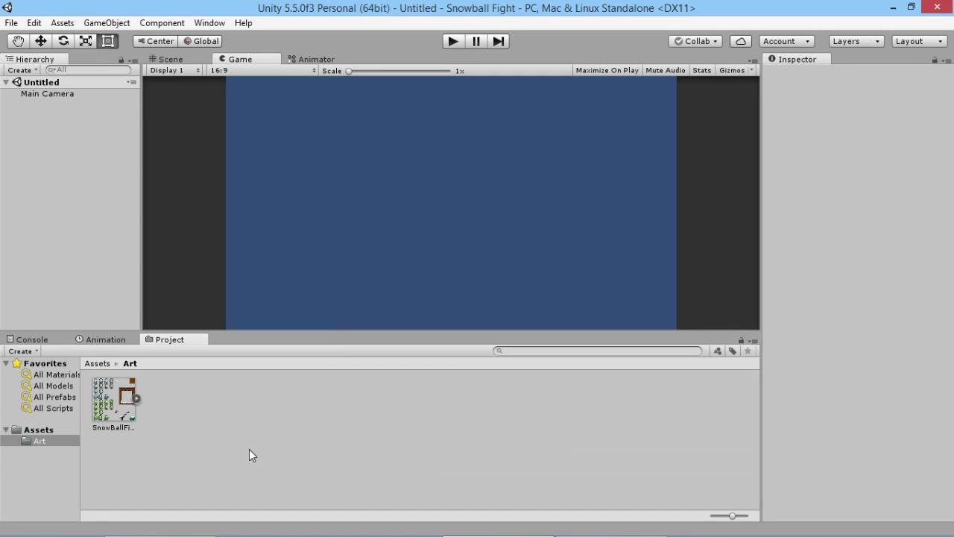
Set the SnowBallFightArt sheet to Multiple sprite mode, 16 pixels per unit, extrude edges 0.
{"action": "left_click", "coordinate": [111, 397]}
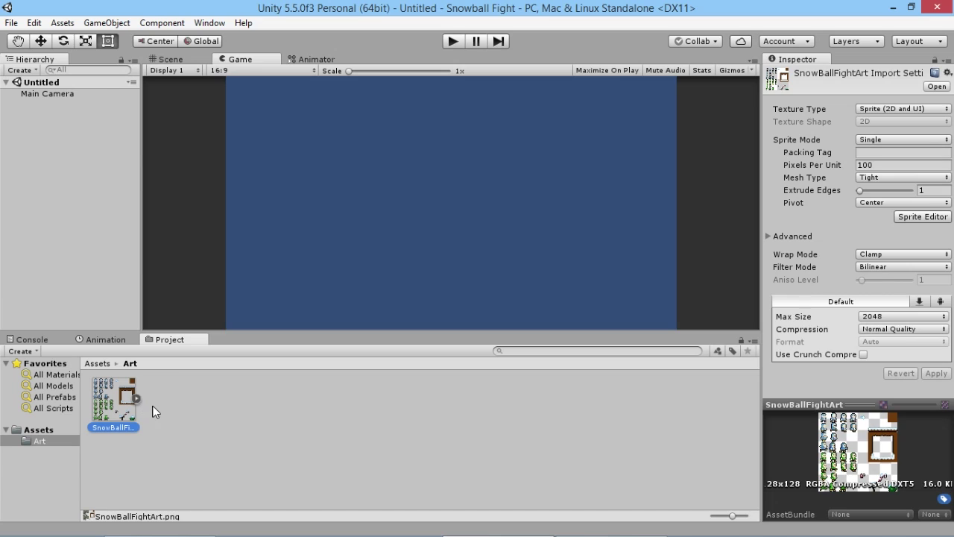
{"action": "left_click", "coordinate": [887, 139]}
{"action": "left_click", "coordinate": [901, 170]}
{"action": "left_click", "coordinate": [892, 165]}
{"action": "type", "text": "16"}
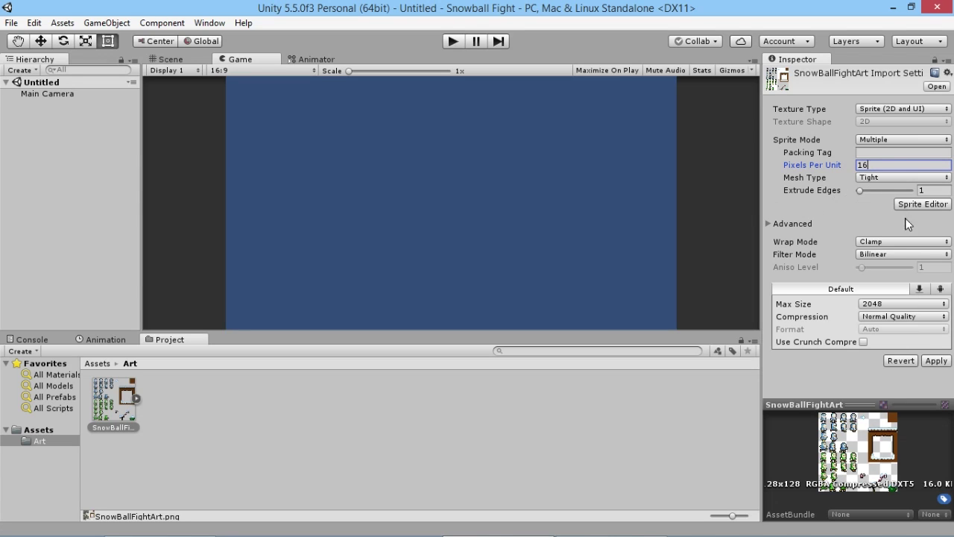
{"action": "left_click_drag", "start_coordinate": [862, 189], "coordinate": [843, 192]}
{"action": "left_click", "coordinate": [768, 223]}
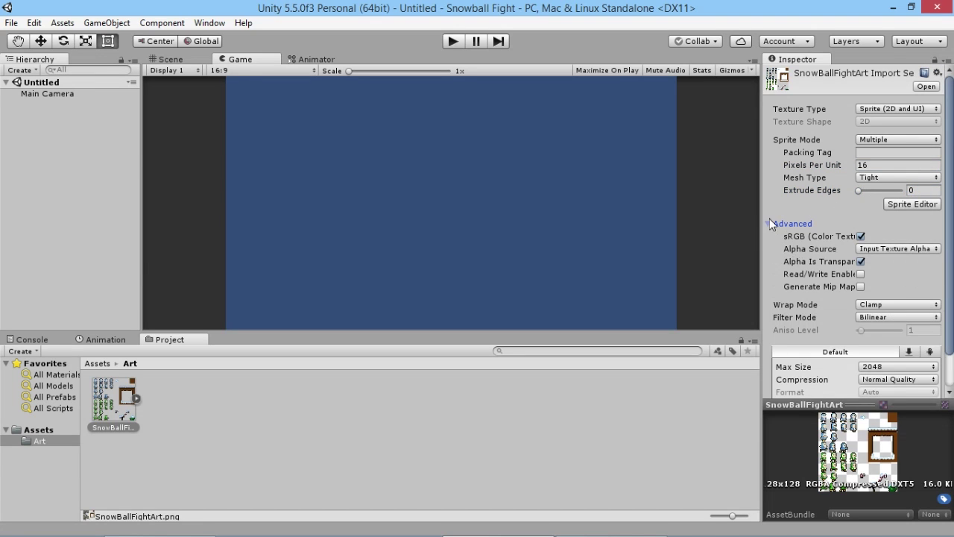
{"action": "left_click", "coordinate": [769, 223]}
Use Point filter, max size 128 and no compression, then apply the import settings.
{"action": "left_click", "coordinate": [883, 254]}
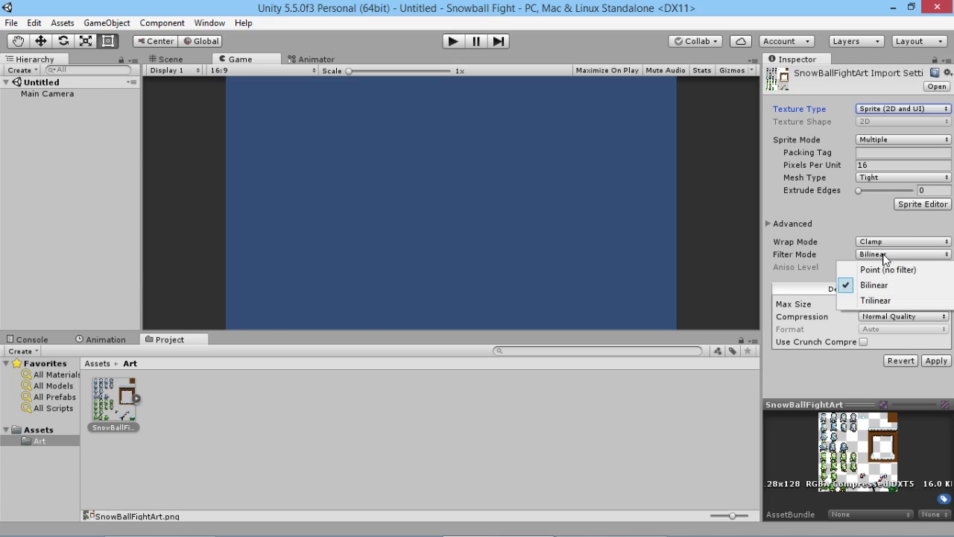
{"action": "left_click", "coordinate": [898, 269]}
{"action": "left_click", "coordinate": [887, 303]}
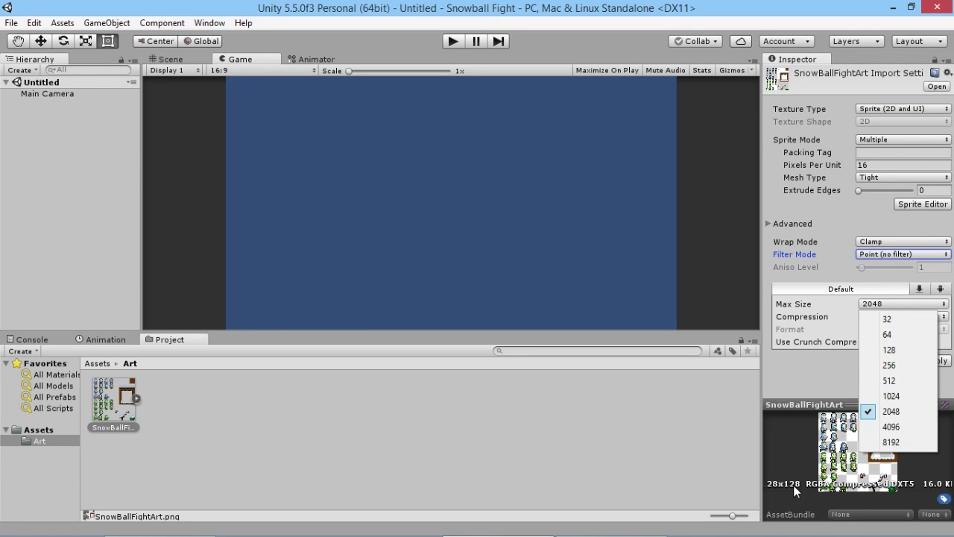
{"action": "left_click", "coordinate": [890, 349]}
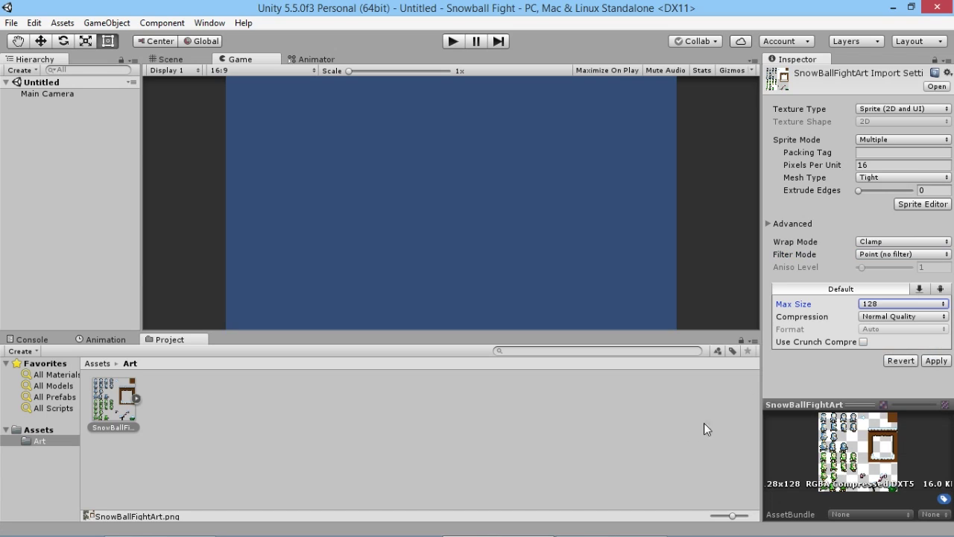
{"action": "left_click", "coordinate": [897, 316]}
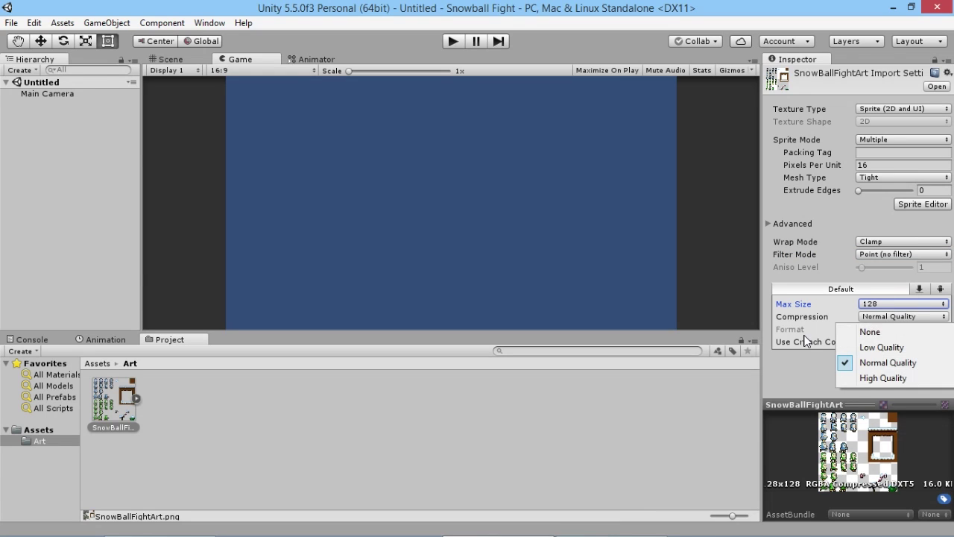
{"action": "left_click", "coordinate": [902, 333]}
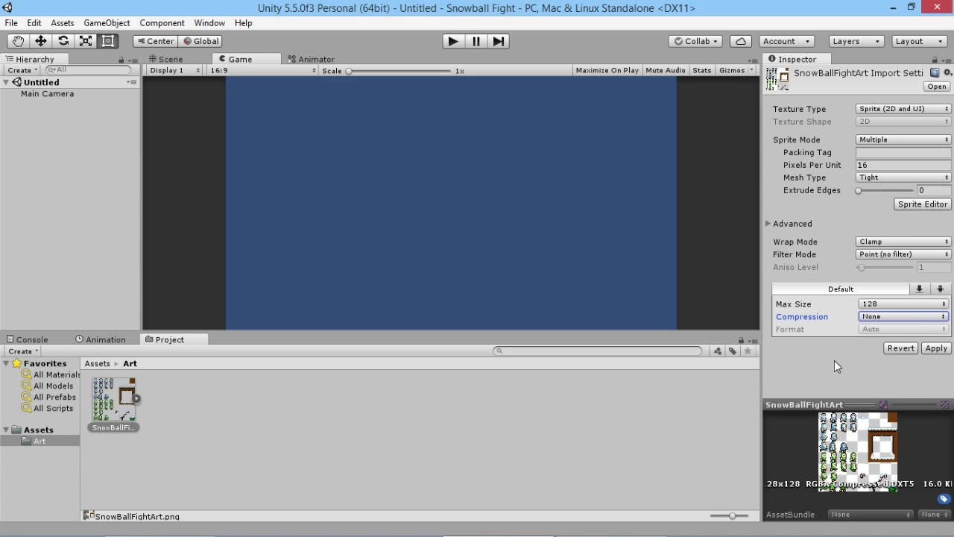
{"action": "left_click", "coordinate": [935, 349]}
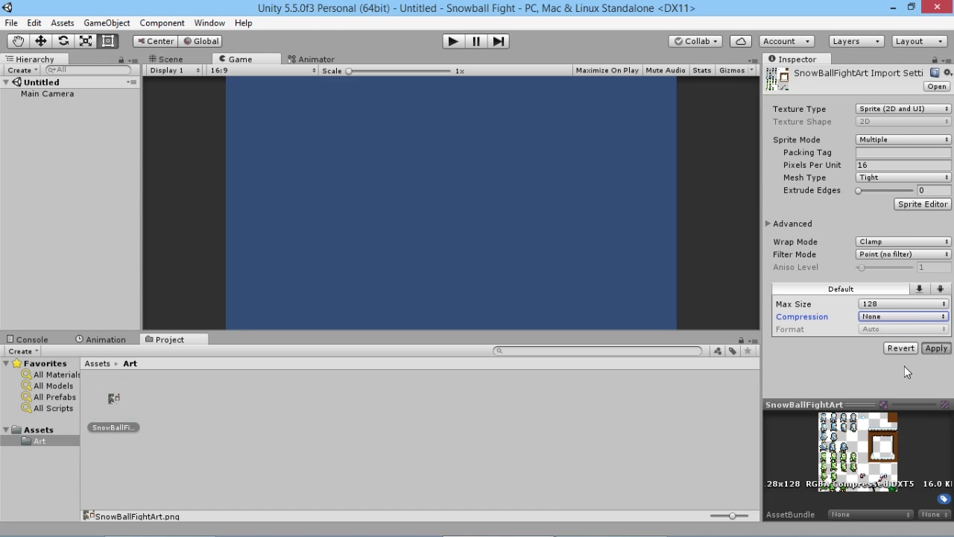
In the Sprite Editor, slice the sheet by Grid By Cell Size at 16×16 pixels.
{"action": "left_click", "coordinate": [924, 204]}
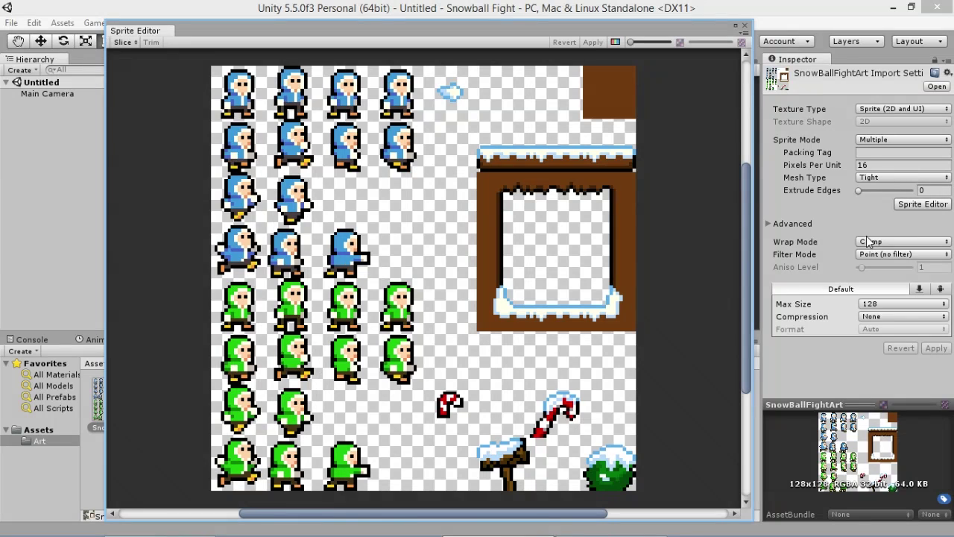
{"action": "left_click", "coordinate": [124, 43]}
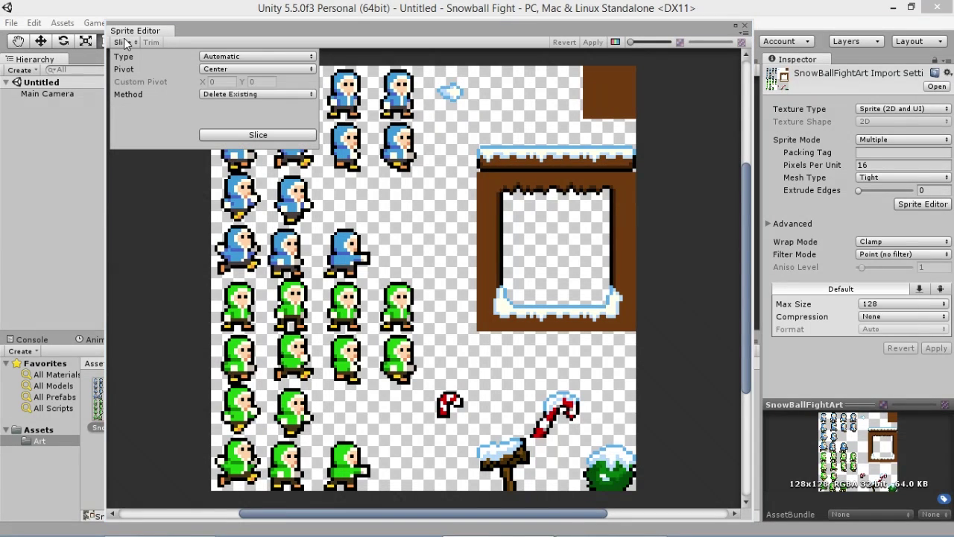
{"action": "left_click", "coordinate": [236, 56]}
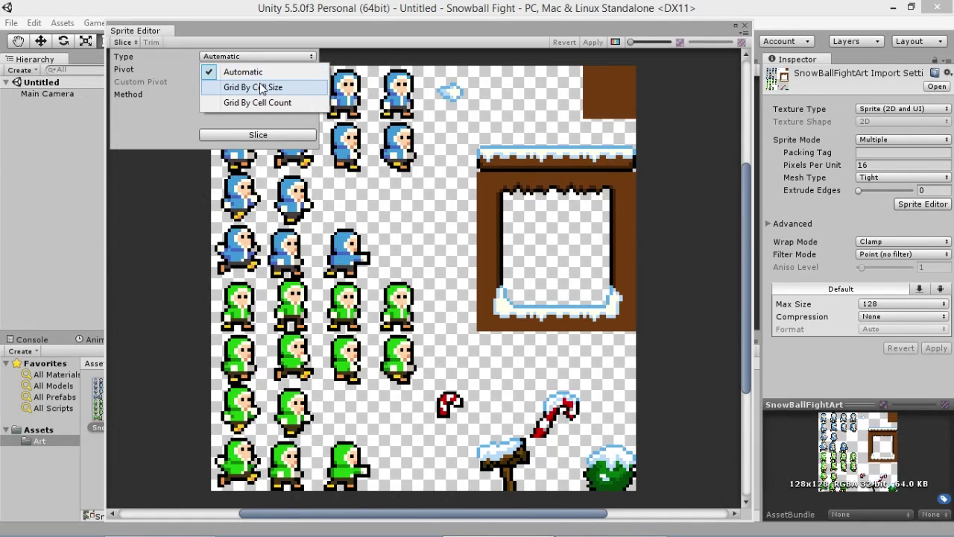
{"action": "left_click", "coordinate": [254, 88]}
{"action": "left_click", "coordinate": [198, 68]}
{"action": "type", "text": "16"}
{"action": "key", "text": "Tab"}
{"action": "type", "text": "1"}
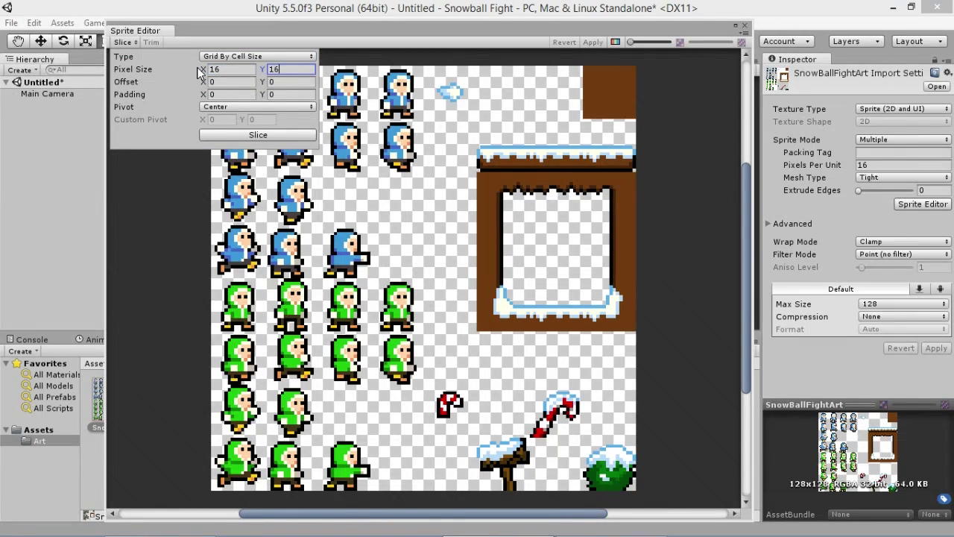
{"action": "type", "text": "6"}
{"action": "left_click", "coordinate": [258, 136]}
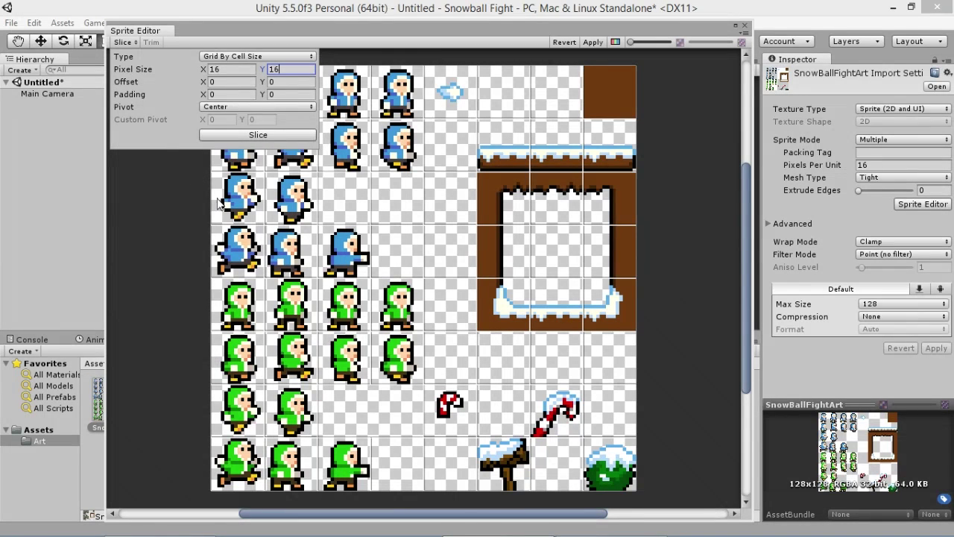
{"action": "left_click", "coordinate": [174, 251]}
Select the empty slices in the grid.
{"action": "left_click", "coordinate": [397, 208]}
{"action": "left_click", "coordinate": [397, 246]}
{"action": "left_click", "coordinate": [449, 250]}
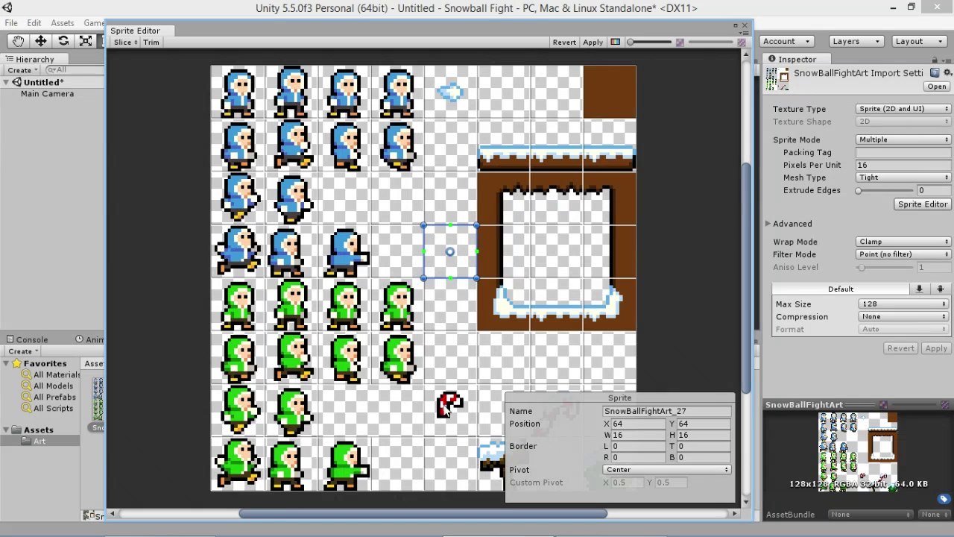
Delete the empty slices in columns 4 and 5 of the sprite grid.
{"action": "key", "text": "Delete"}
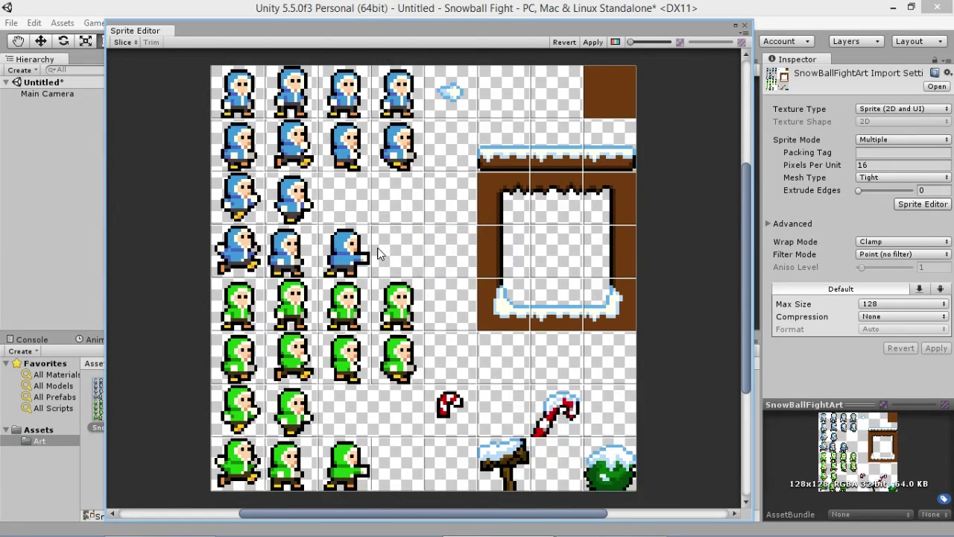
{"action": "left_click", "coordinate": [384, 253]}
{"action": "left_click", "coordinate": [414, 213]}
{"action": "key", "text": "Delete"}
{"action": "left_click", "coordinate": [442, 206]}
{"action": "key", "text": "Delete"}
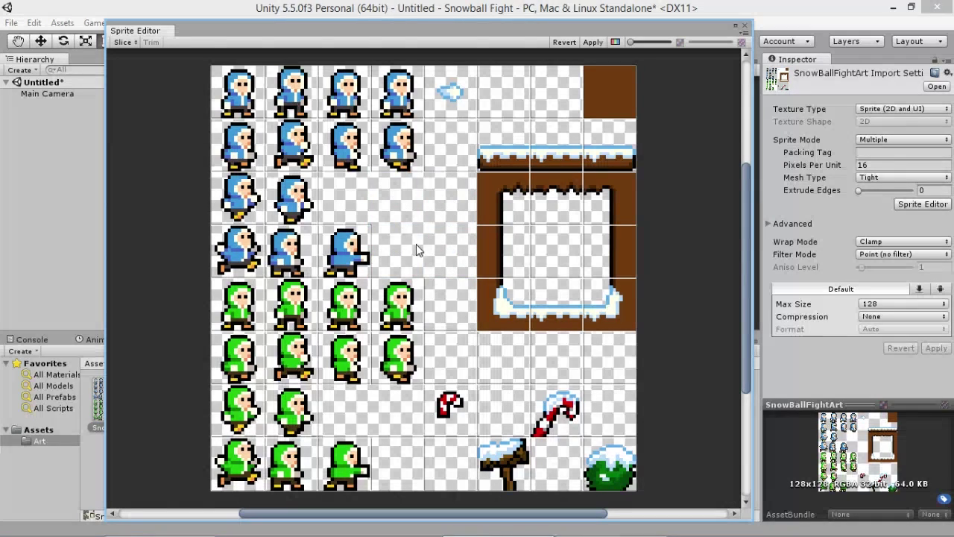
{"action": "left_click", "coordinate": [435, 169]}
{"action": "key", "text": "Delete"}
Trim the snowball slice down to 8 by 6 pixels.
{"action": "left_click", "coordinate": [451, 99]}
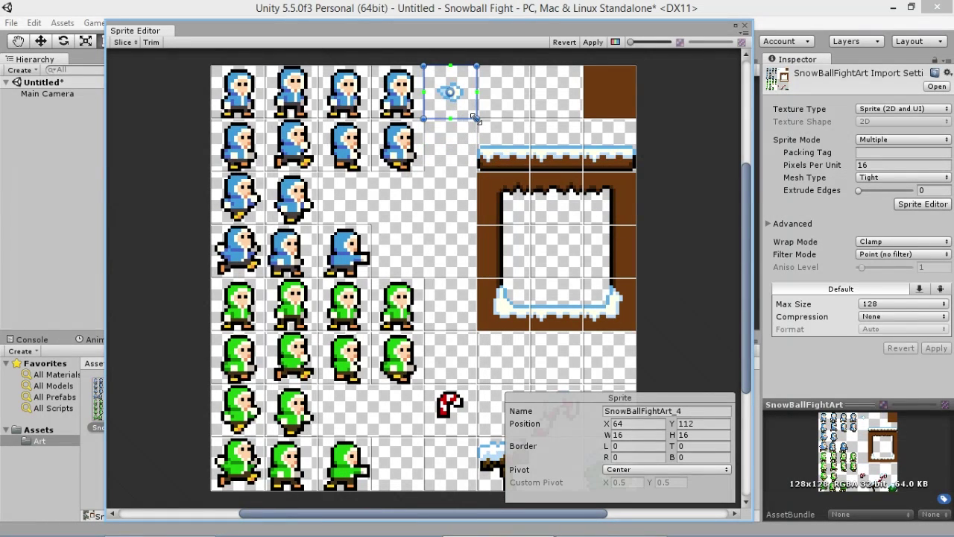
{"action": "left_click_drag", "start_coordinate": [423, 65], "coordinate": [432, 79]}
{"action": "left_click_drag", "start_coordinate": [471, 114], "coordinate": [464, 100]}
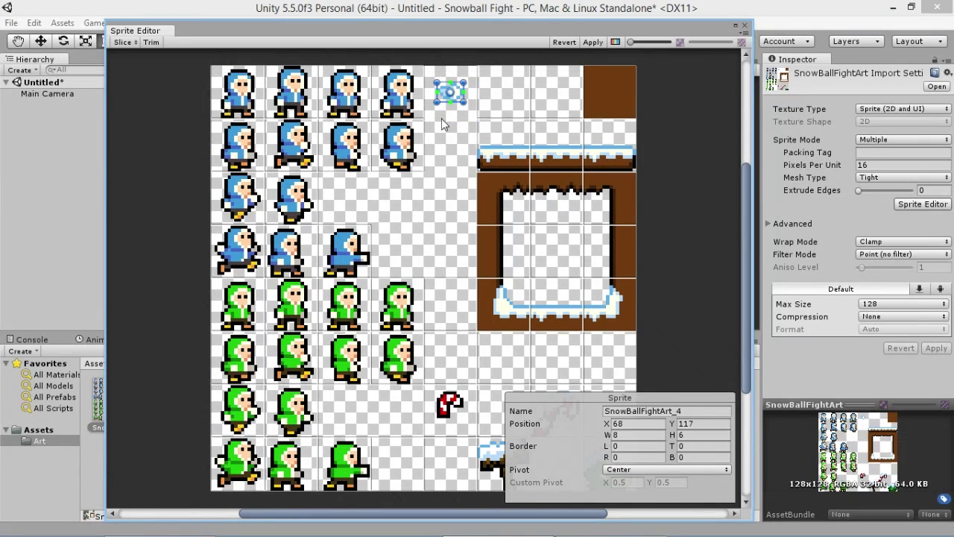
{"action": "left_click", "coordinate": [514, 121]}
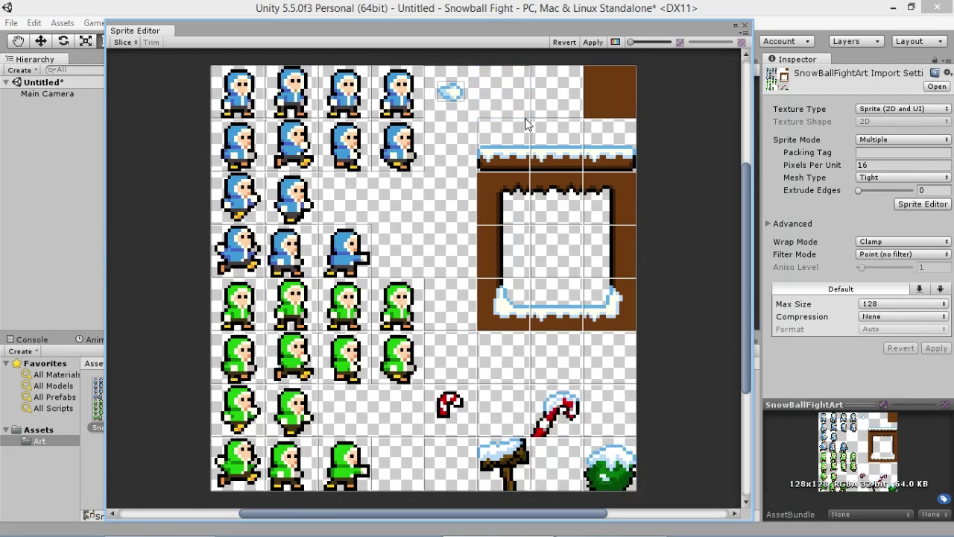
Check the lower slices and delete the empty cell beside the bottom green character.
{"action": "left_click", "coordinate": [517, 366]}
{"action": "left_click", "coordinate": [516, 362]}
{"action": "left_click", "coordinate": [515, 356]}
{"action": "left_click", "coordinate": [523, 418]}
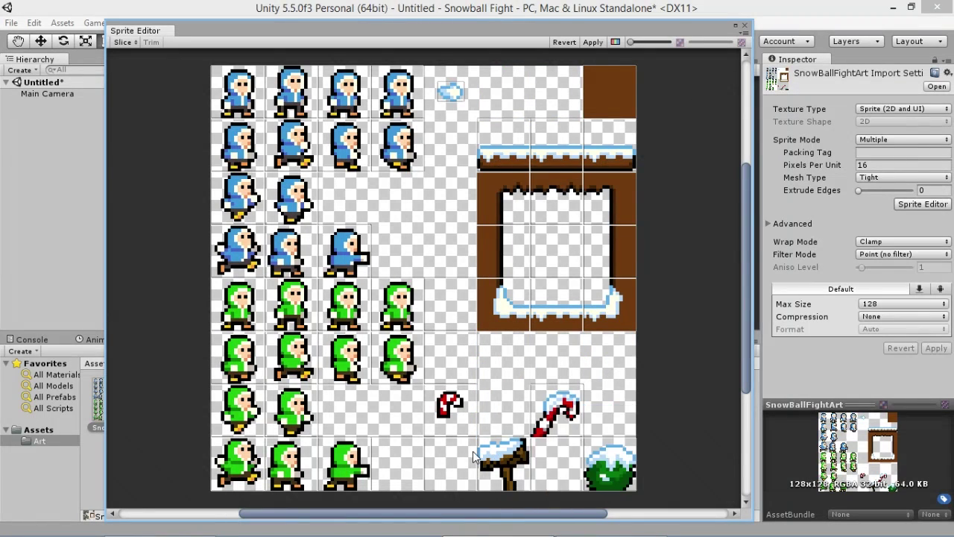
{"action": "left_click", "coordinate": [402, 468]}
{"action": "key", "text": "Delete"}
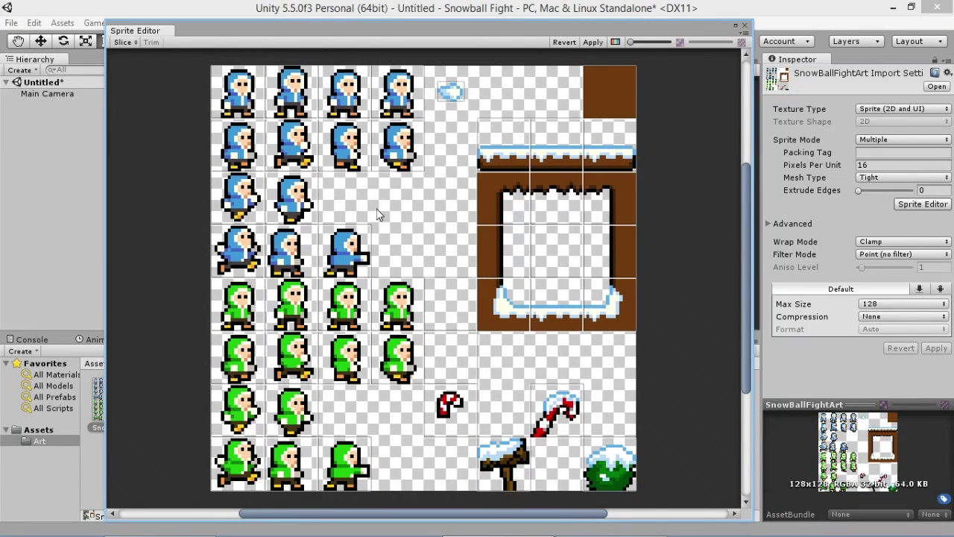
Shrink the candy cane slice to 8 by 8, apply the slicing, and close the Sprite Editor.
{"action": "left_click", "coordinate": [451, 409]}
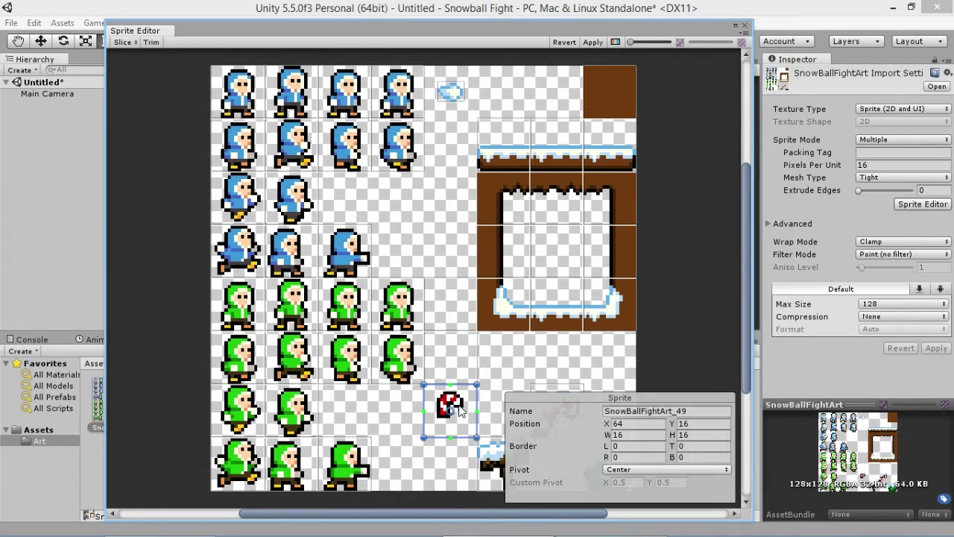
{"action": "left_click_drag", "start_coordinate": [422, 383], "coordinate": [434, 387]}
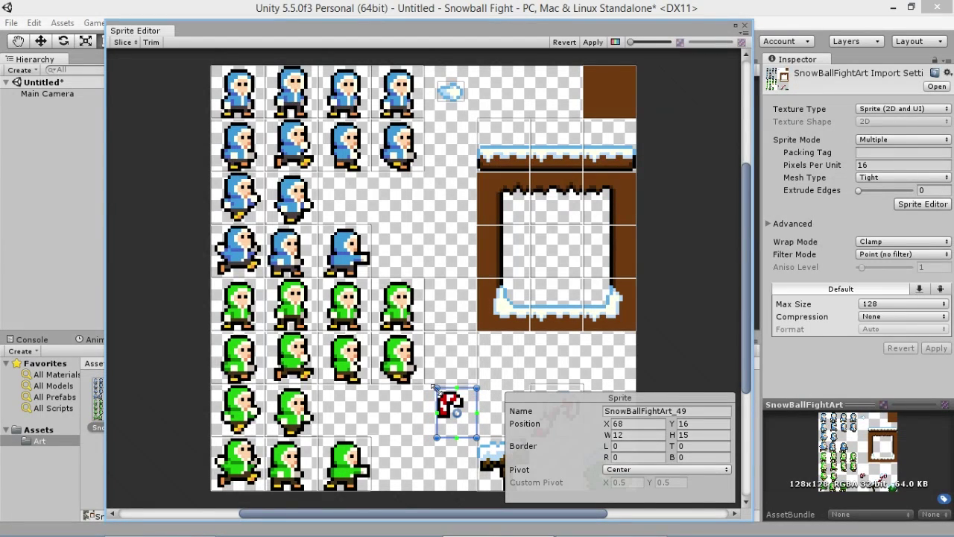
{"action": "left_click_drag", "start_coordinate": [472, 435], "coordinate": [463, 417]}
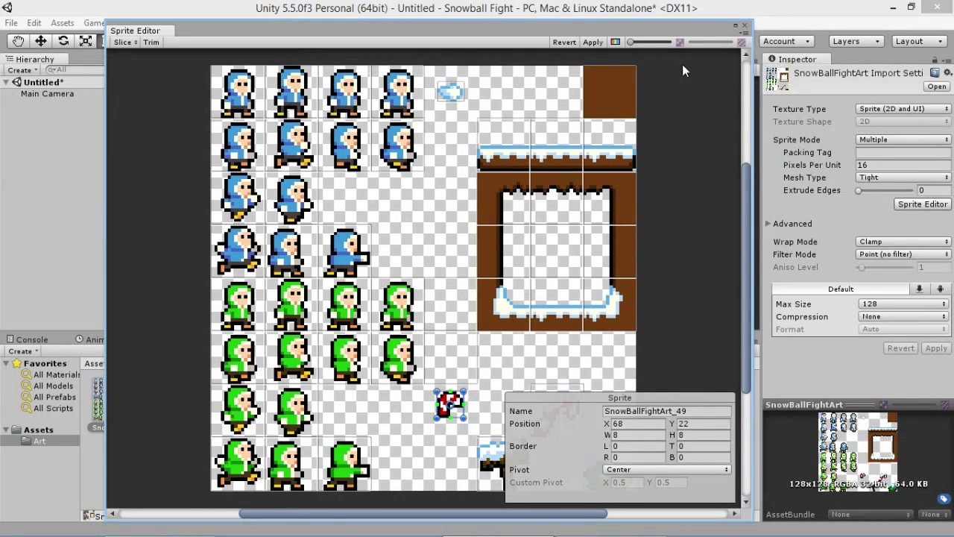
{"action": "left_click", "coordinate": [593, 43]}
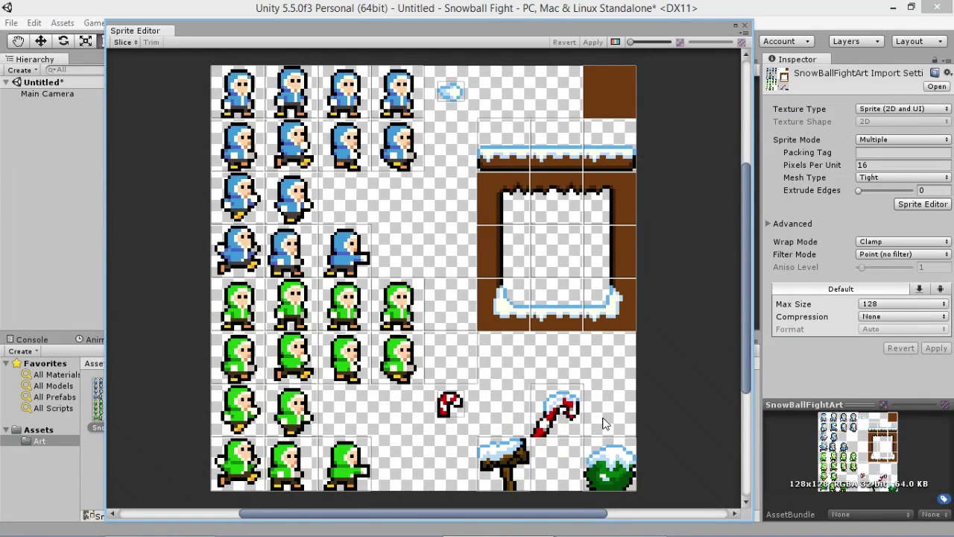
{"action": "left_click", "coordinate": [744, 26]}
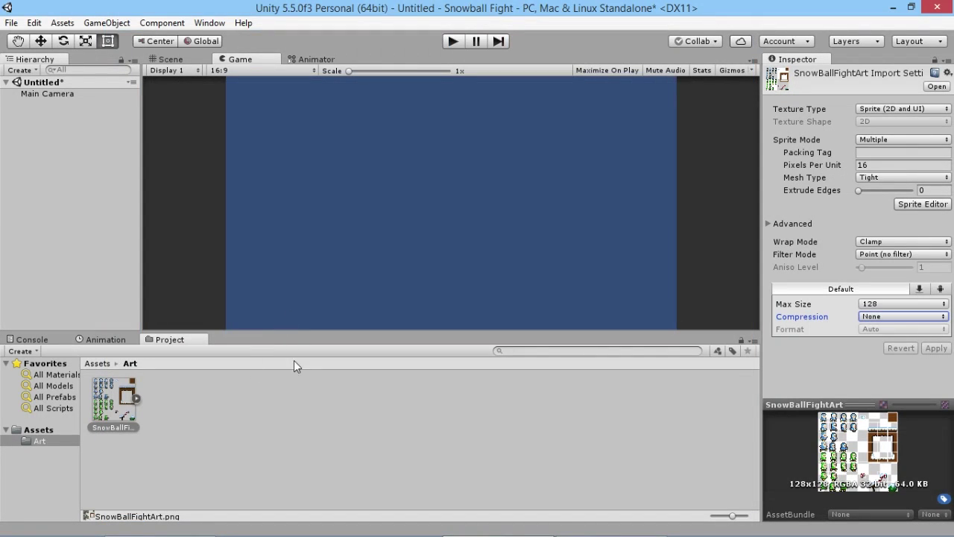
In the Scene view, drag the SnowBallFightArt_0 blue player sprite into the camera frame.
{"action": "left_click", "coordinate": [173, 59]}
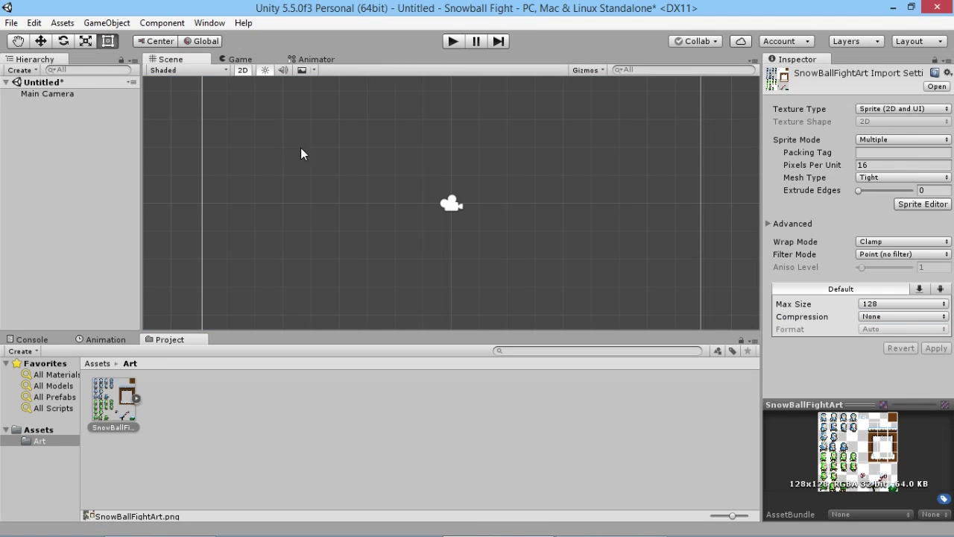
{"action": "scroll", "coordinate": [456, 201], "scroll_direction": "down", "scroll_amount": 5}
{"action": "scroll", "coordinate": [425, 209], "scroll_direction": "up", "scroll_amount": 1}
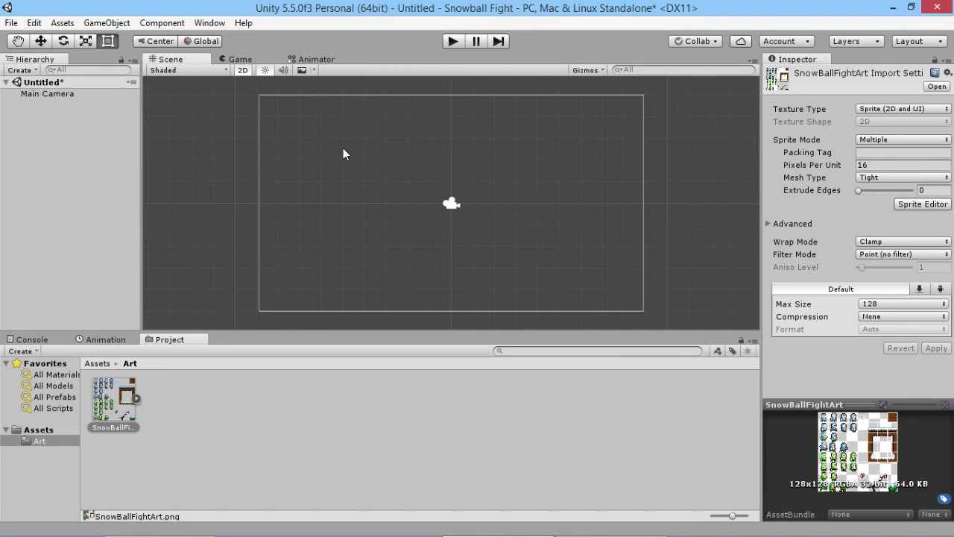
{"action": "left_click", "coordinate": [138, 395]}
{"action": "left_click", "coordinate": [136, 400]}
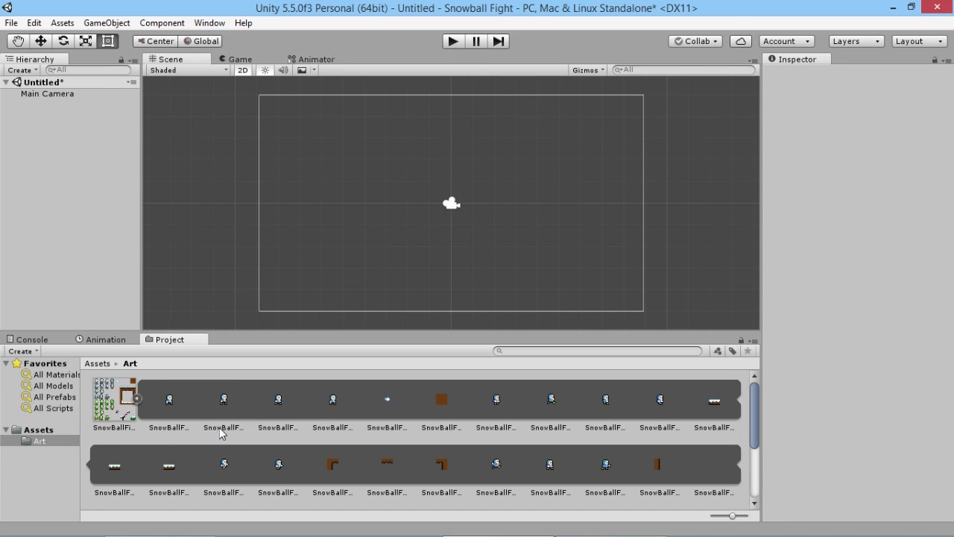
{"action": "left_click_drag", "start_coordinate": [168, 403], "coordinate": [309, 278]}
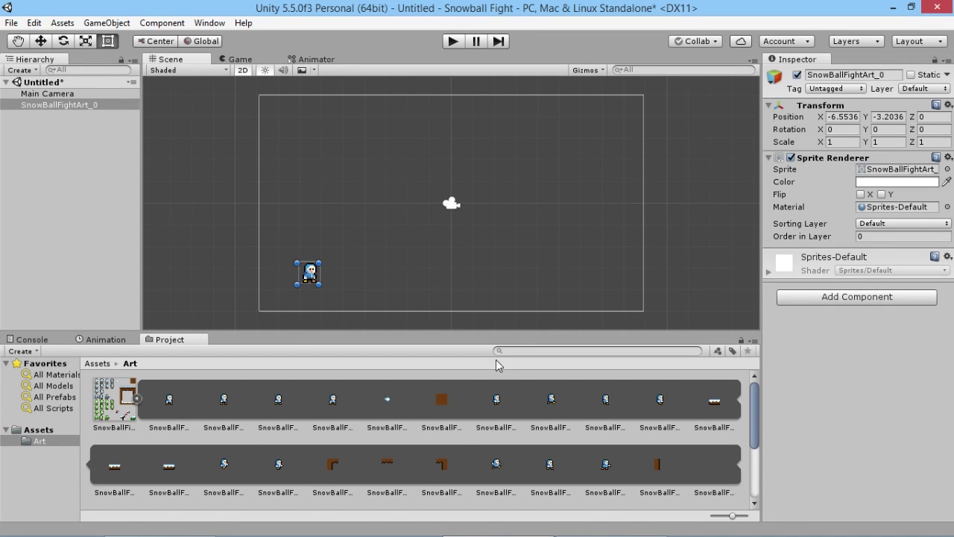
{"action": "scroll", "coordinate": [445, 398], "scroll_direction": "up", "scroll_amount": 1}
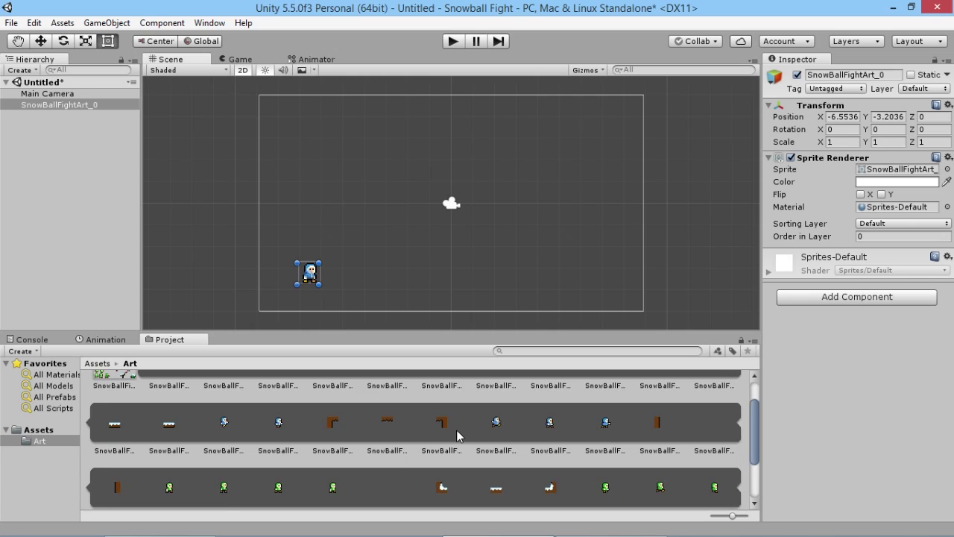
{"action": "scroll", "coordinate": [458, 435], "scroll_direction": "down", "scroll_amount": 1}
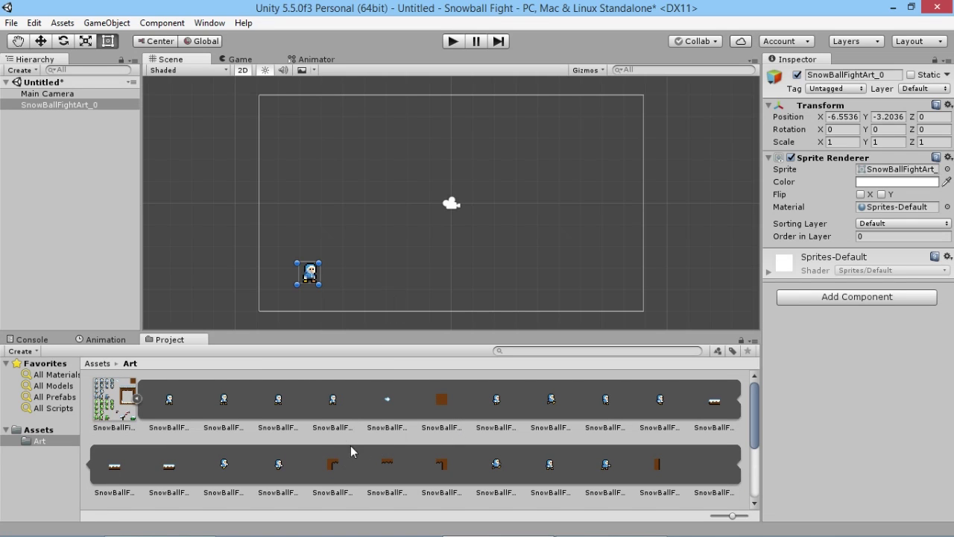
Place brown corners and the wavy top edge across the top, plus wall bars on both sides.
{"action": "left_click_drag", "start_coordinate": [332, 463], "coordinate": [267, 104]}
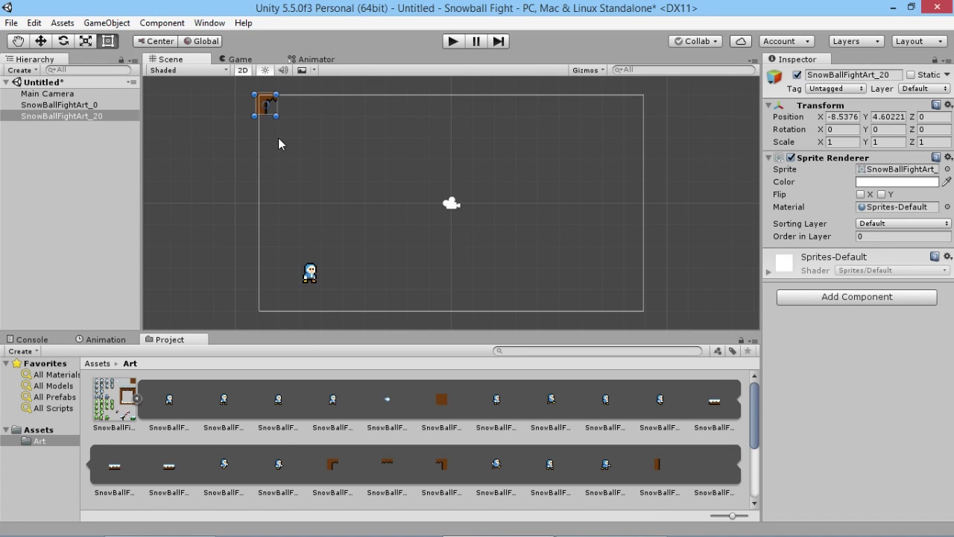
{"action": "left_click_drag", "start_coordinate": [389, 468], "coordinate": [451, 103]}
{"action": "left_click_drag", "start_coordinate": [442, 464], "coordinate": [633, 107]}
{"action": "left_click_drag", "start_coordinate": [658, 468], "coordinate": [270, 211]}
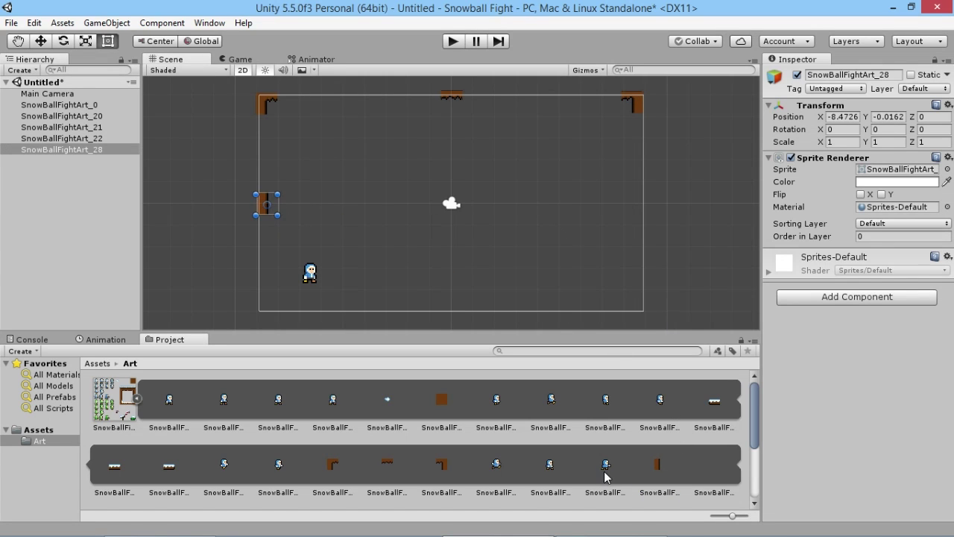
{"action": "scroll", "coordinate": [607, 473], "scroll_direction": "down", "scroll_amount": 2}
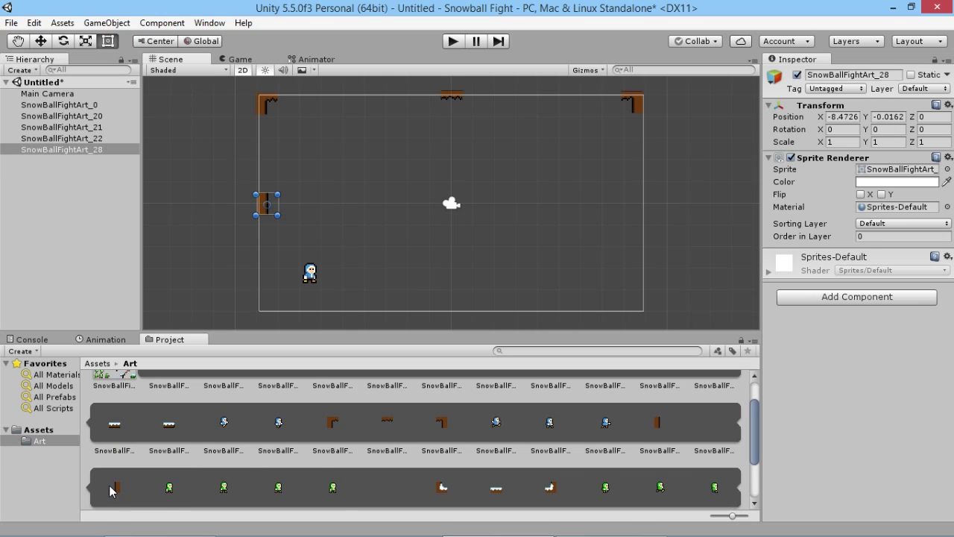
{"action": "left_click_drag", "start_coordinate": [117, 491], "coordinate": [637, 211]}
Place snowy corners and the snowy edge piece along the bottom of the camera frame.
{"action": "left_click_drag", "start_coordinate": [443, 468], "coordinate": [266, 302]}
{"action": "left_click_drag", "start_coordinate": [494, 468], "coordinate": [451, 307]}
{"action": "left_click_drag", "start_coordinate": [549, 470], "coordinate": [639, 309]}
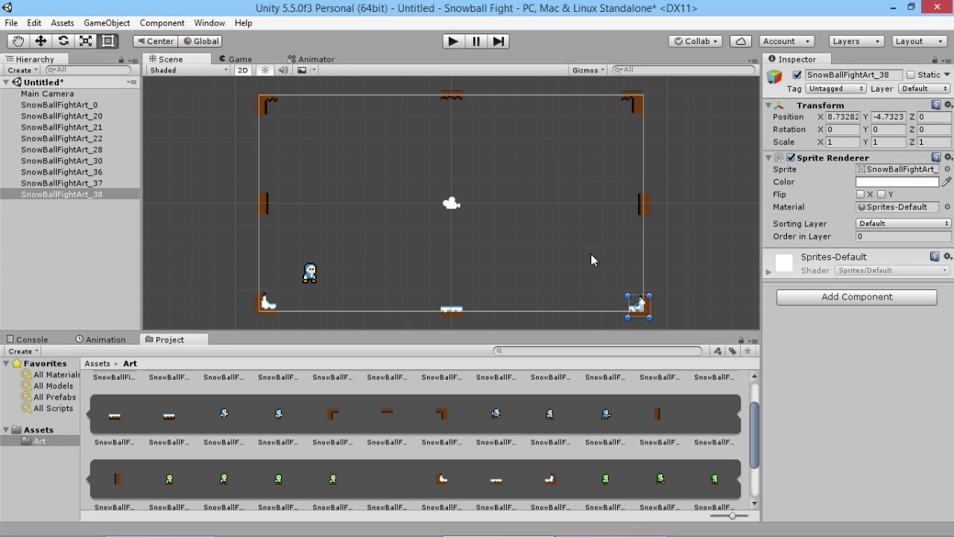
Snap the bottom-right snowy corner to X 8.5, Y -4.5.
{"action": "left_click", "coordinate": [839, 118]}
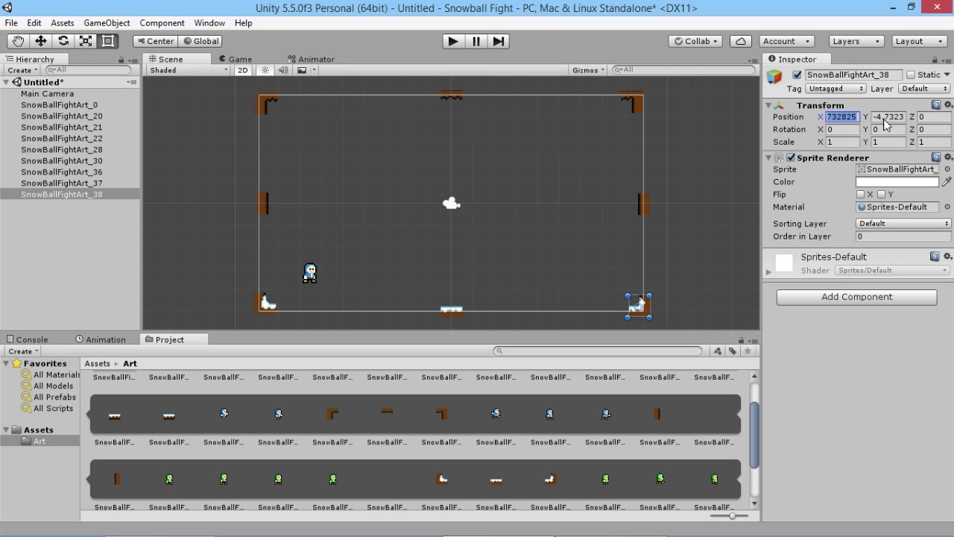
{"action": "type", "text": "8.5"}
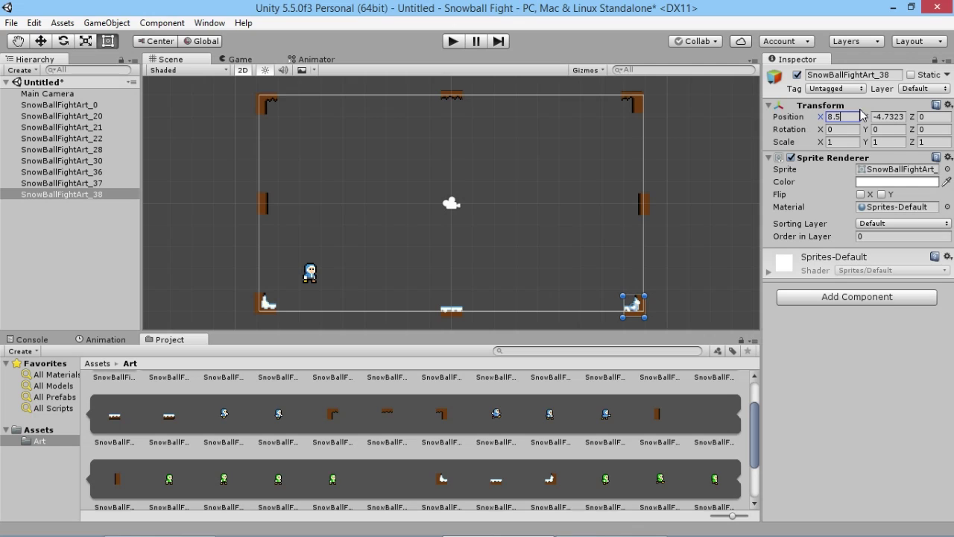
{"action": "left_click", "coordinate": [887, 116]}
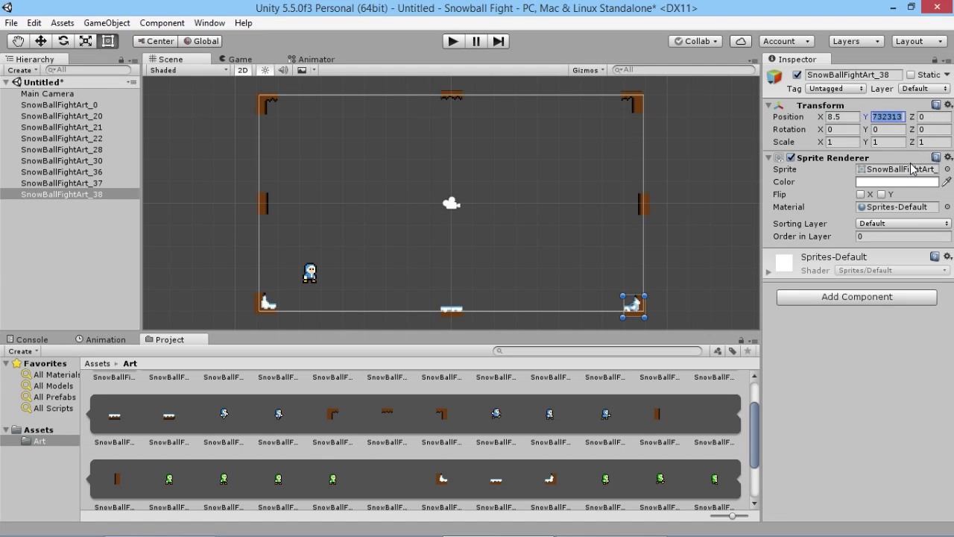
{"action": "type", "text": "-4.5"}
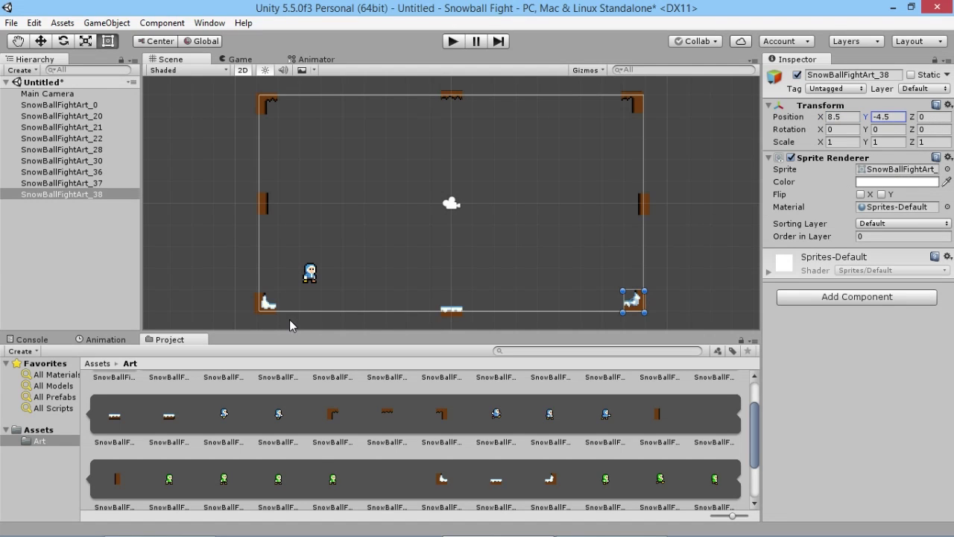
Position the bottom-middle platform piece at X 0, Y -4.5.
{"action": "left_click", "coordinate": [454, 310]}
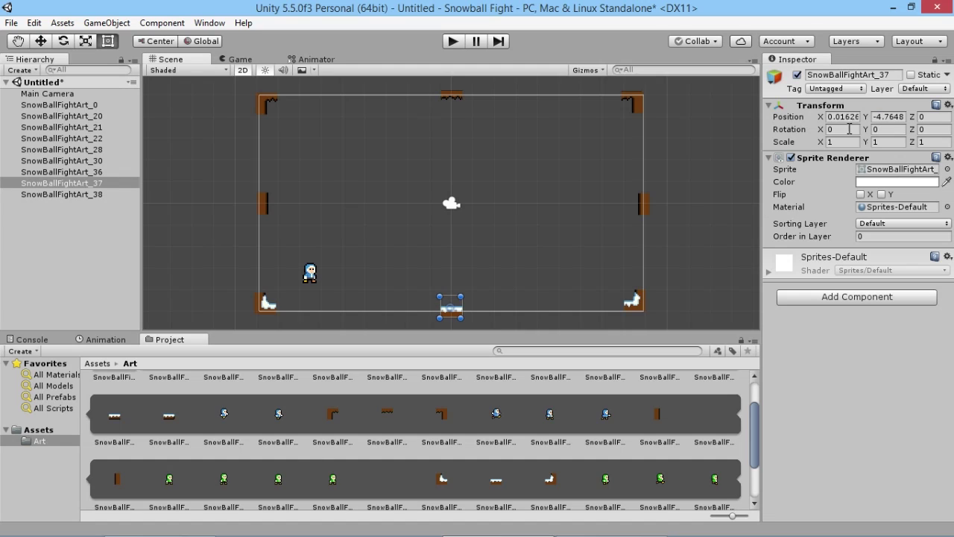
{"action": "left_click", "coordinate": [887, 116]}
{"action": "type", "text": "-4.5"}
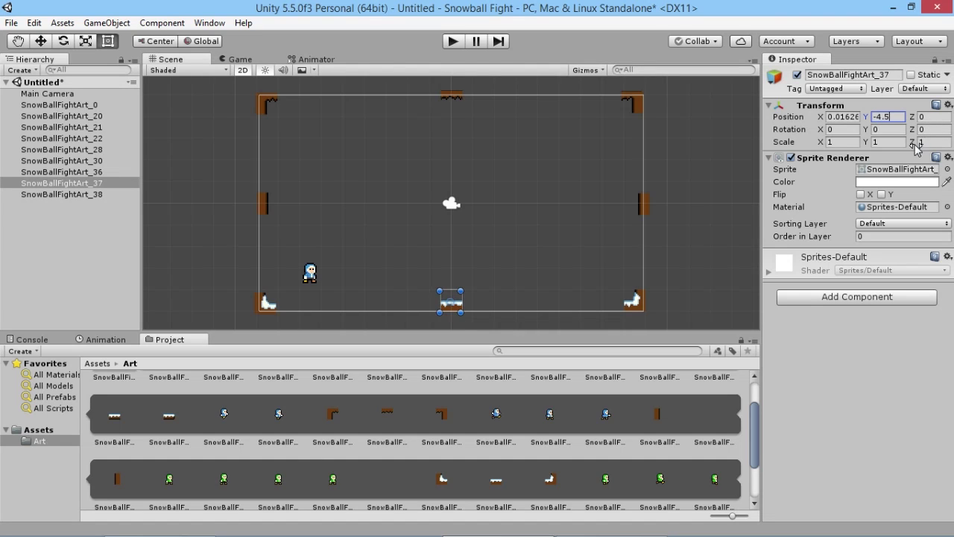
{"action": "left_click", "coordinate": [839, 117]}
{"action": "type", "text": "0"}
Snap the bottom-left corner to X -8.5, Y -4.5, then select the top-left corner and left wall.
{"action": "left_click", "coordinate": [269, 303]}
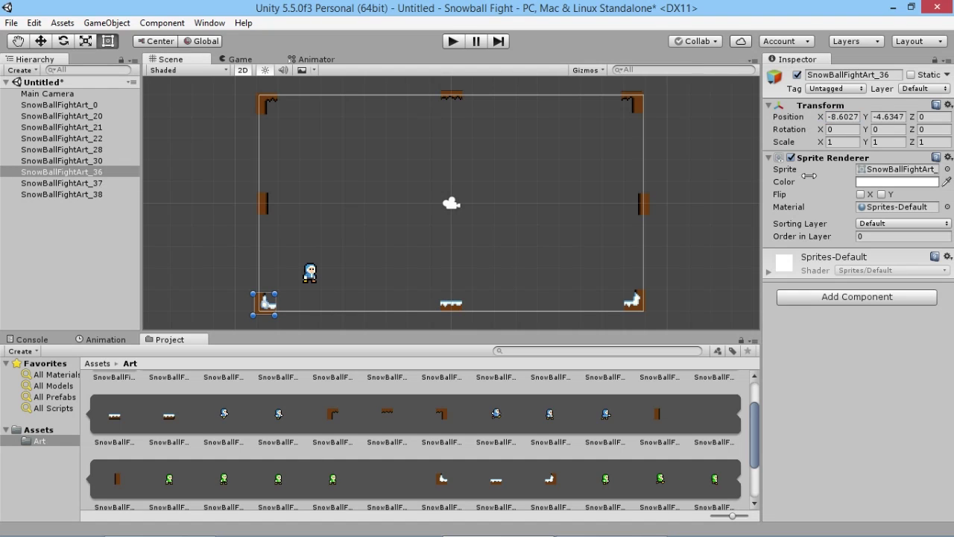
{"action": "left_click", "coordinate": [844, 119]}
{"action": "left_click", "coordinate": [854, 117]}
{"action": "double_click", "coordinate": [857, 117]}
{"action": "type", "text": "5"}
{"action": "double_click", "coordinate": [884, 117]}
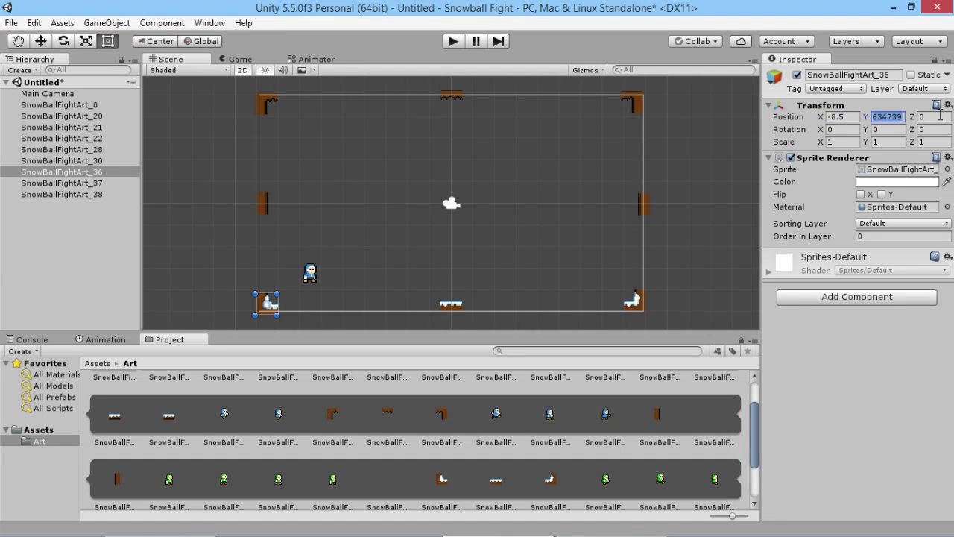
{"action": "type", "text": "5"}
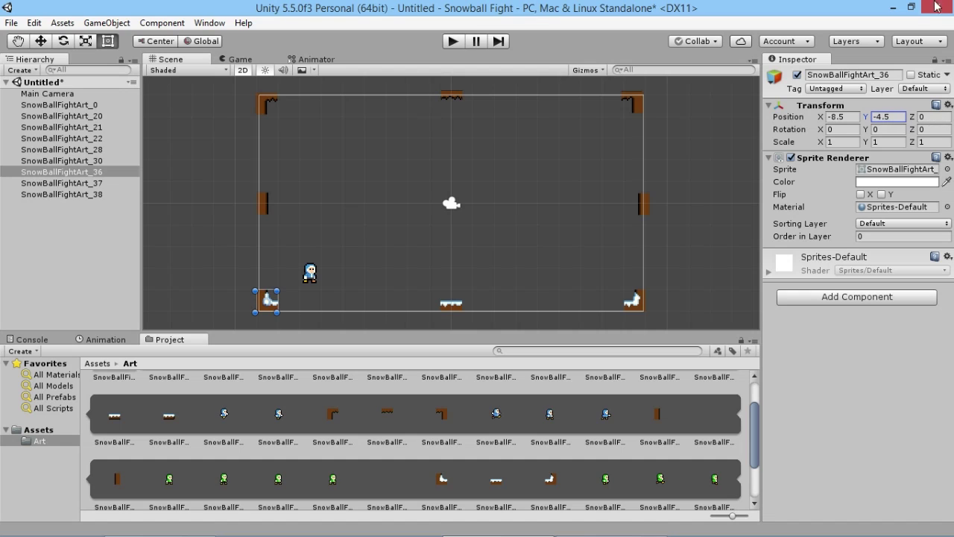
{"action": "left_click_drag", "start_coordinate": [287, 224], "coordinate": [236, 96]}
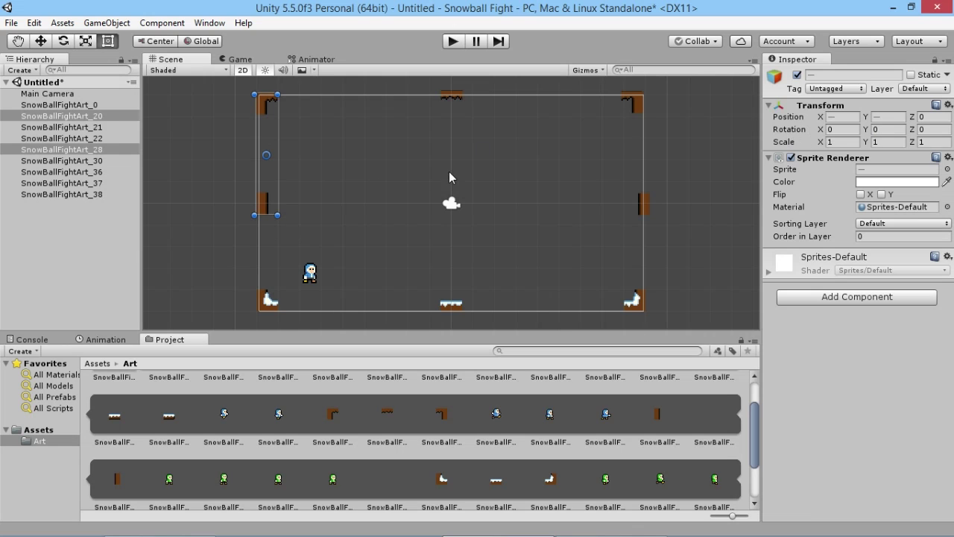
Move the top-left corner and left wall pieces to Position X -8.5.
{"action": "left_click", "coordinate": [298, 198]}
{"action": "left_click", "coordinate": [264, 205]}
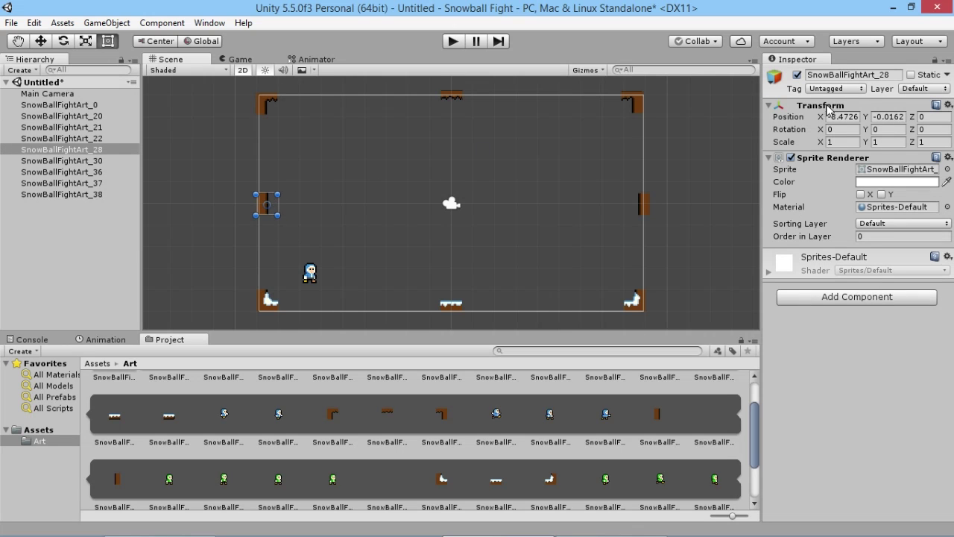
{"action": "left_click_drag", "start_coordinate": [312, 218], "coordinate": [233, 88]}
{"action": "left_click", "coordinate": [843, 117]}
{"action": "type", "text": "-8.5"}
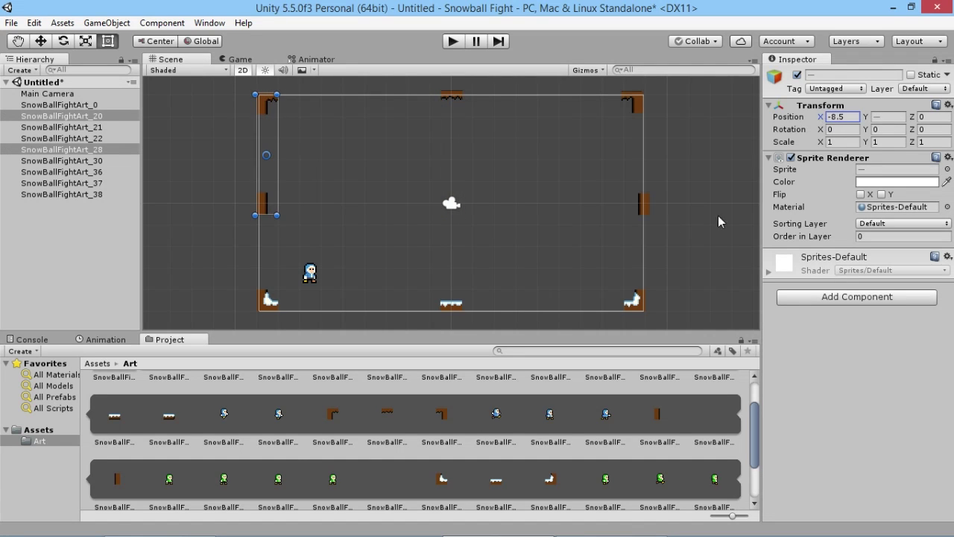
Move the top-right corner and right wall pieces to Position X 8.5.
{"action": "left_click", "coordinate": [639, 211]}
{"action": "left_click_drag", "start_coordinate": [667, 272], "coordinate": [617, 84]}
{"action": "left_click", "coordinate": [843, 116]}
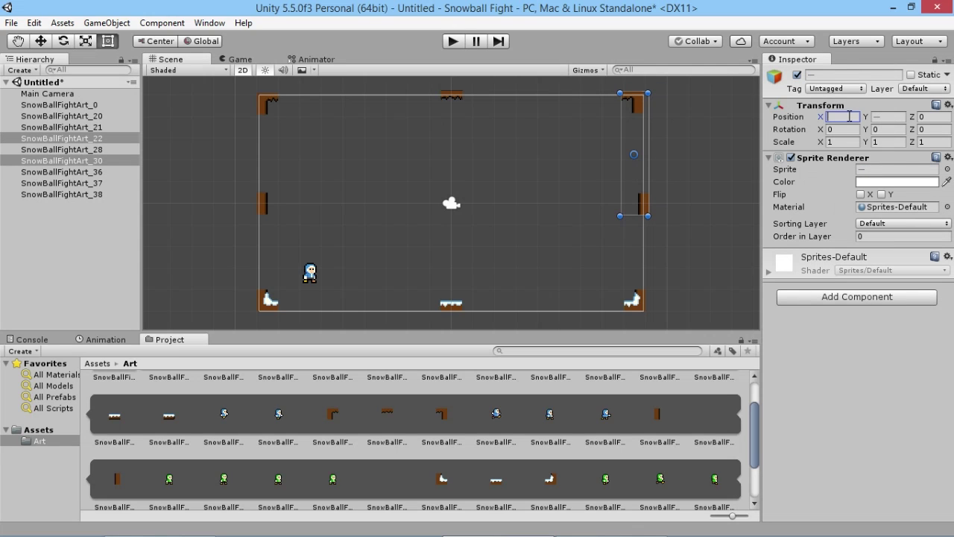
{"action": "type", "text": "8."}
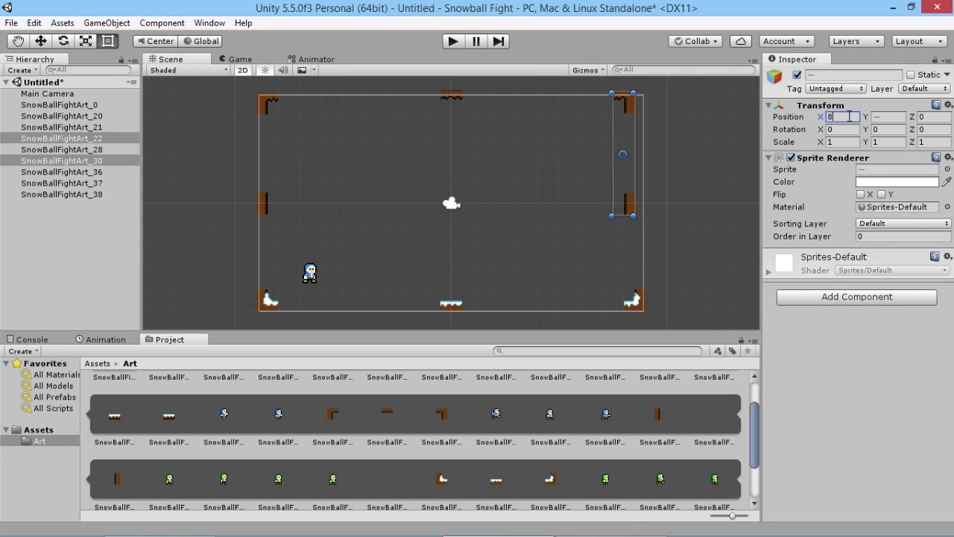
{"action": "type", "text": "5"}
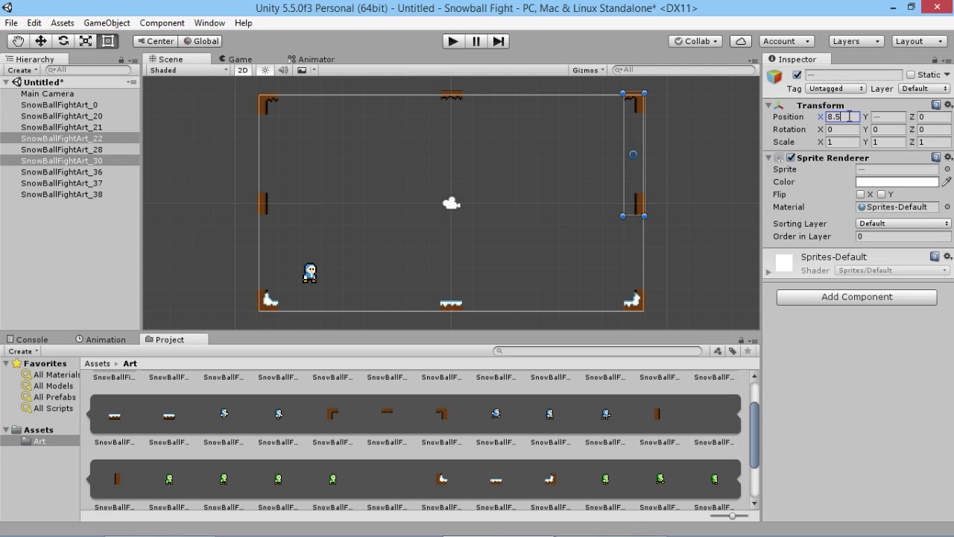
Set the three top border pieces to Position Y 4.5.
{"action": "left_click", "coordinate": [651, 108]}
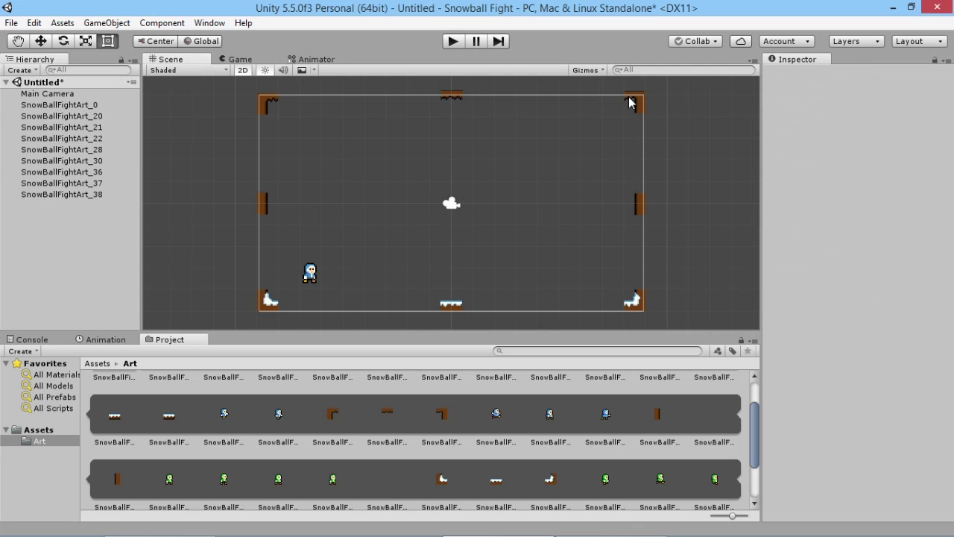
{"action": "left_click", "coordinate": [630, 102]}
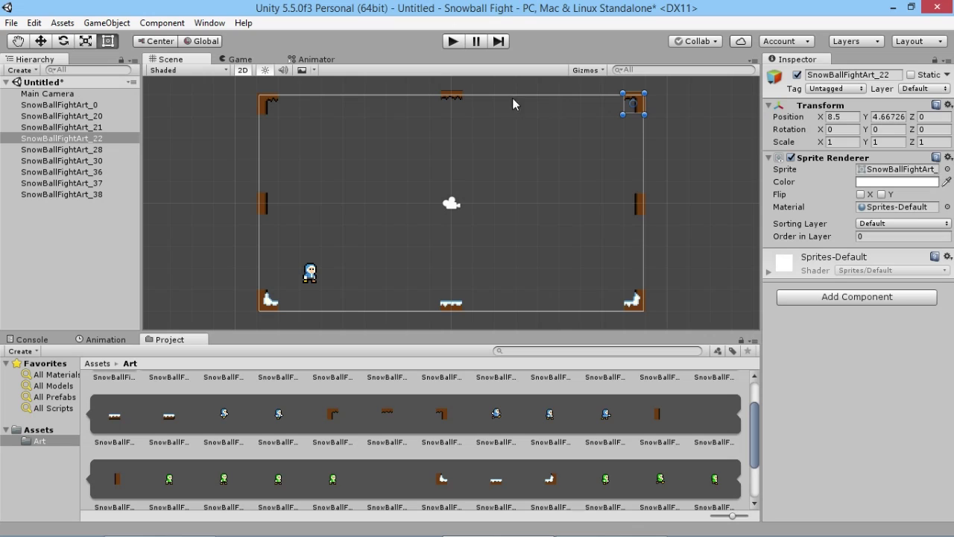
{"action": "left_click_drag", "start_coordinate": [680, 121], "coordinate": [230, 79]}
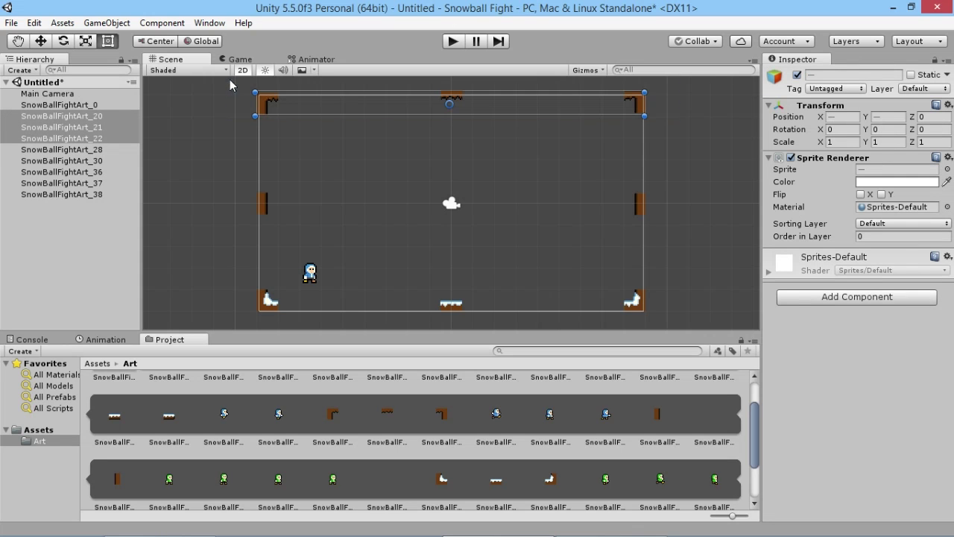
{"action": "left_click", "coordinate": [886, 117]}
{"action": "type", "text": "4.5"}
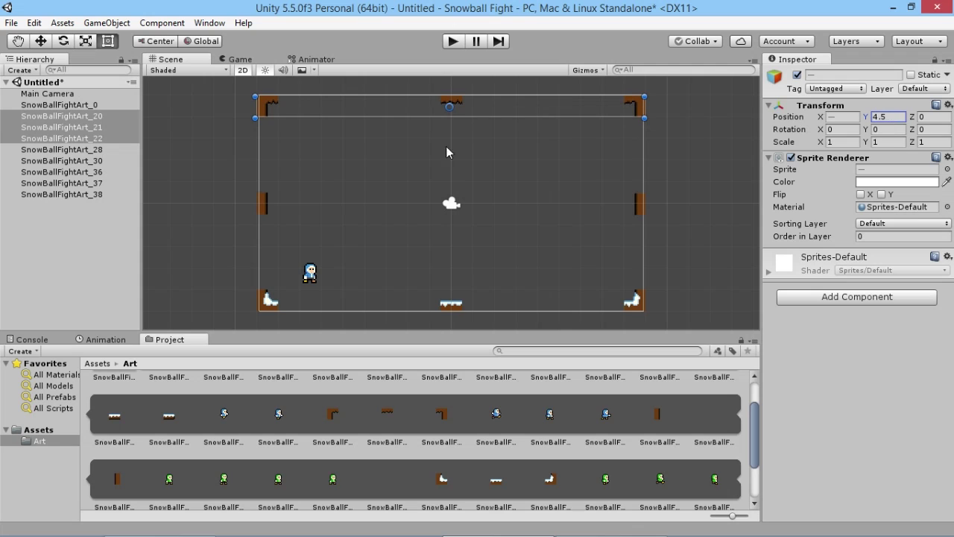
Centre the top-middle piece SnowBallFightArt_21 at Position X 0.
{"action": "left_click", "coordinate": [463, 117]}
{"action": "left_click", "coordinate": [458, 108]}
{"action": "left_click", "coordinate": [842, 117]}
{"action": "type", "text": "0"}
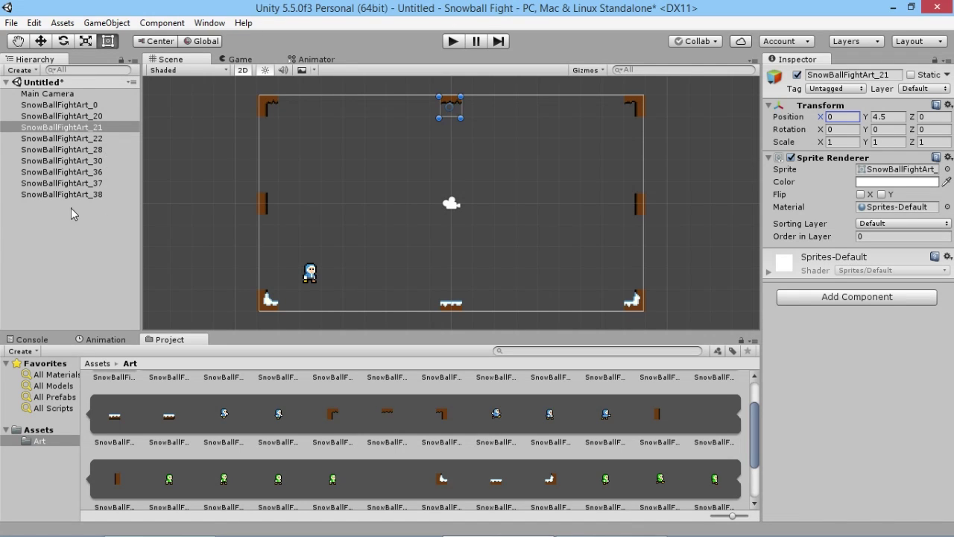
Rename the player sprite SnowBallFightArt_0 to Player 1.
{"action": "left_click", "coordinate": [66, 106]}
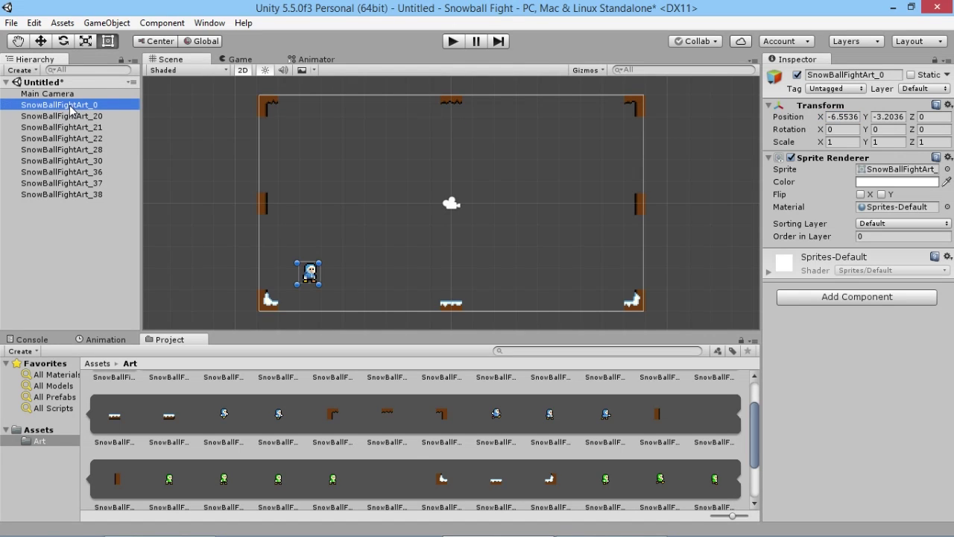
{"action": "left_click", "coordinate": [70, 105]}
{"action": "type", "text": "Player"}
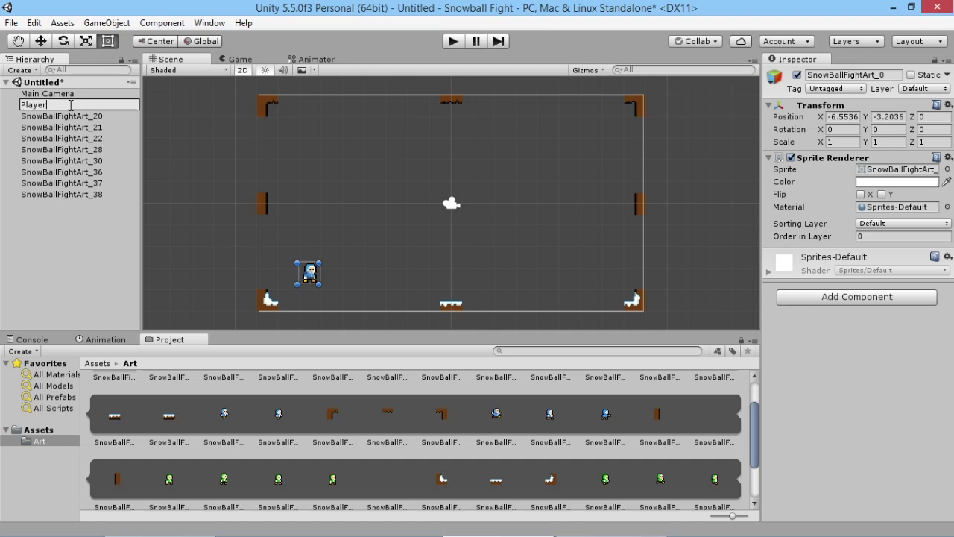
{"action": "key", "text": "Return"}
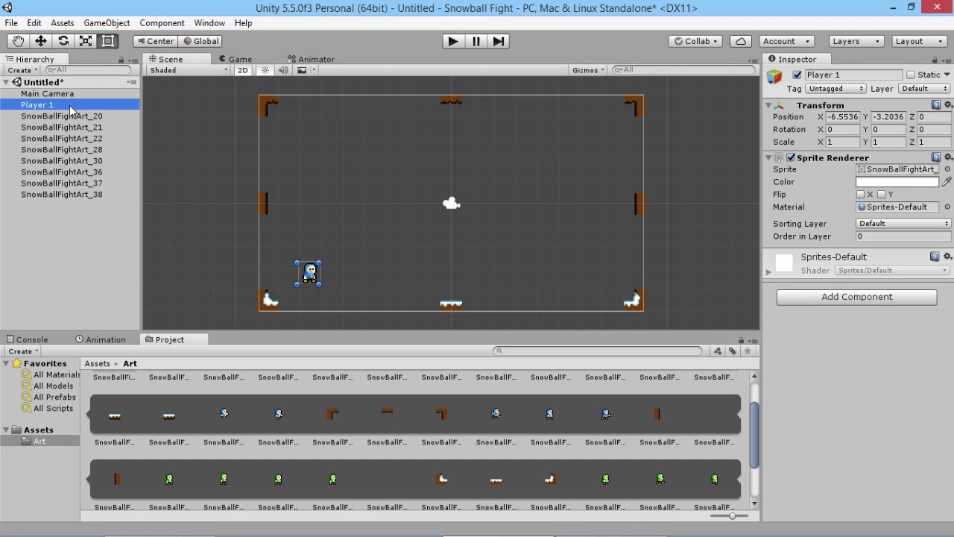
Create a new empty object in the Hierarchy named Background.
{"action": "left_click", "coordinate": [62, 213]}
{"action": "right_click", "coordinate": [54, 210]}
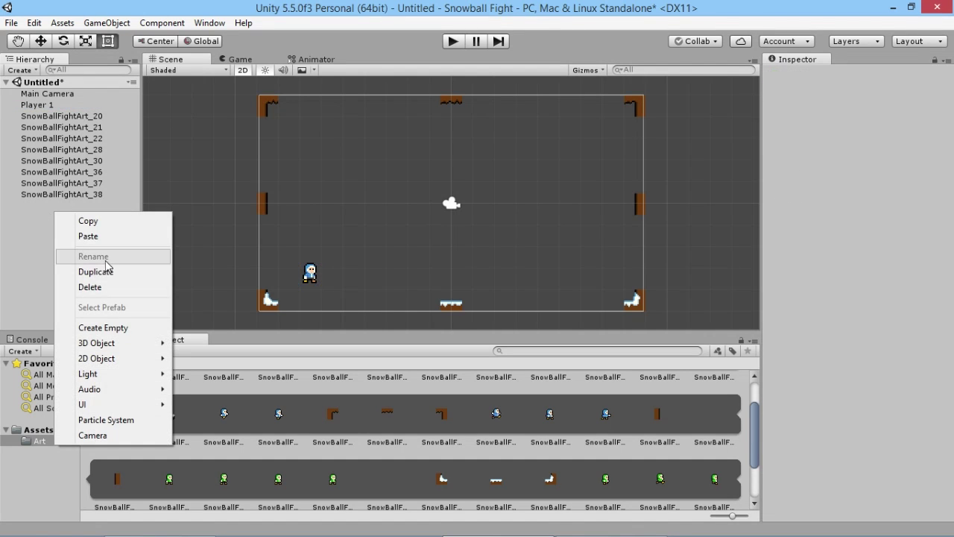
{"action": "left_click", "coordinate": [127, 328]}
{"action": "left_click", "coordinate": [38, 205]}
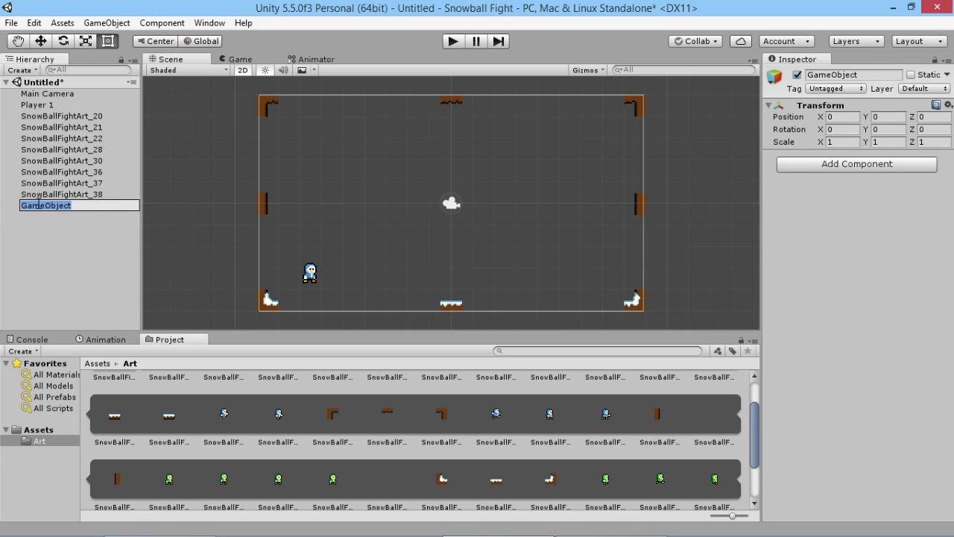
{"action": "type", "text": "Background"}
{"action": "key", "text": "Return"}
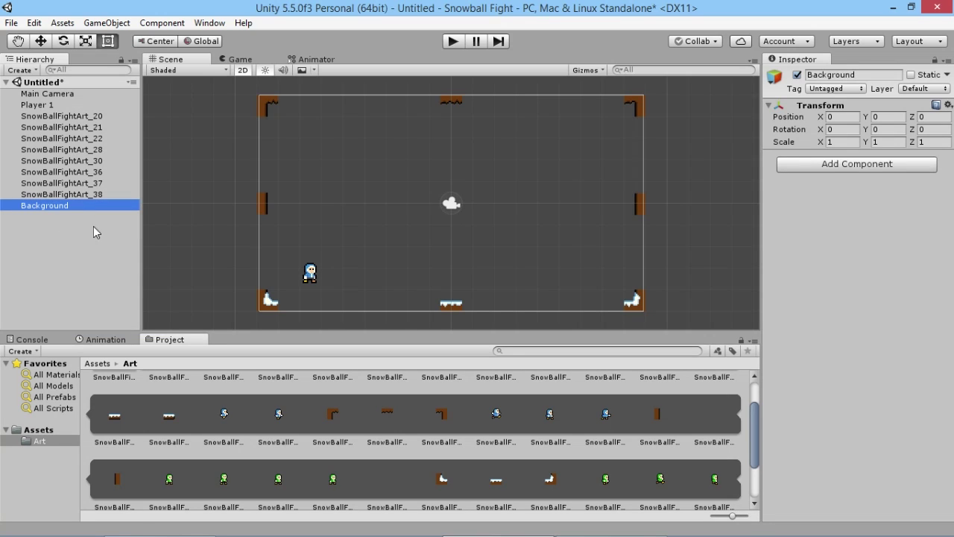
Parent border pieces SnowBallFightArt_20 through _38 under Background.
{"action": "left_click", "coordinate": [56, 194]}
{"action": "left_click", "coordinate": [77, 117], "text": "shift"}
{"action": "left_click_drag", "start_coordinate": [76, 117], "coordinate": [60, 207]}
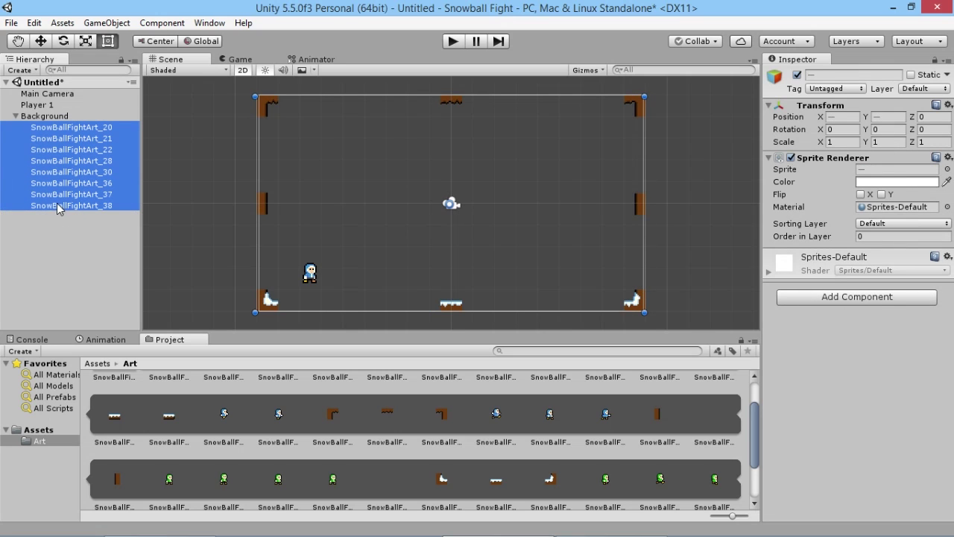
{"action": "left_click", "coordinate": [16, 115]}
{"action": "left_click", "coordinate": [16, 115]}
{"action": "left_click", "coordinate": [79, 128]}
{"action": "left_click", "coordinate": [418, 123]}
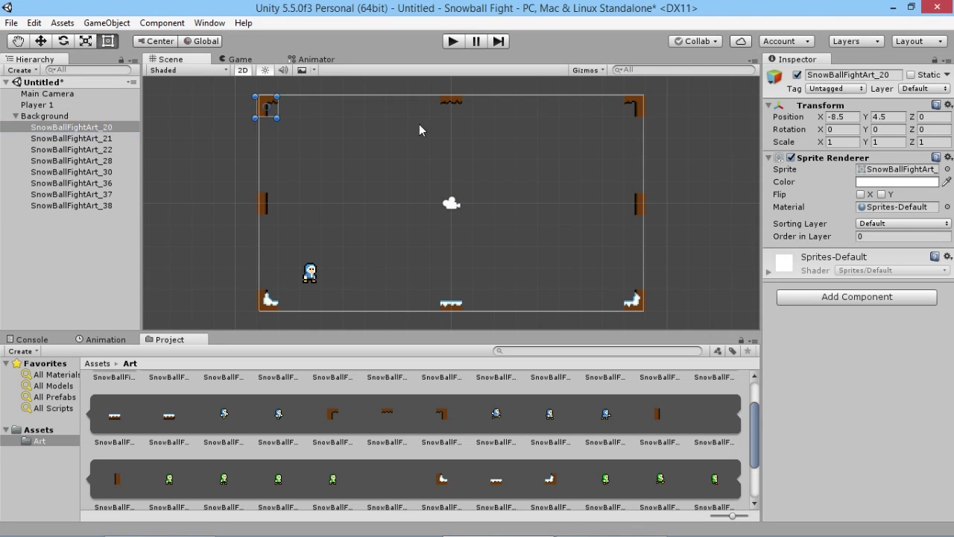